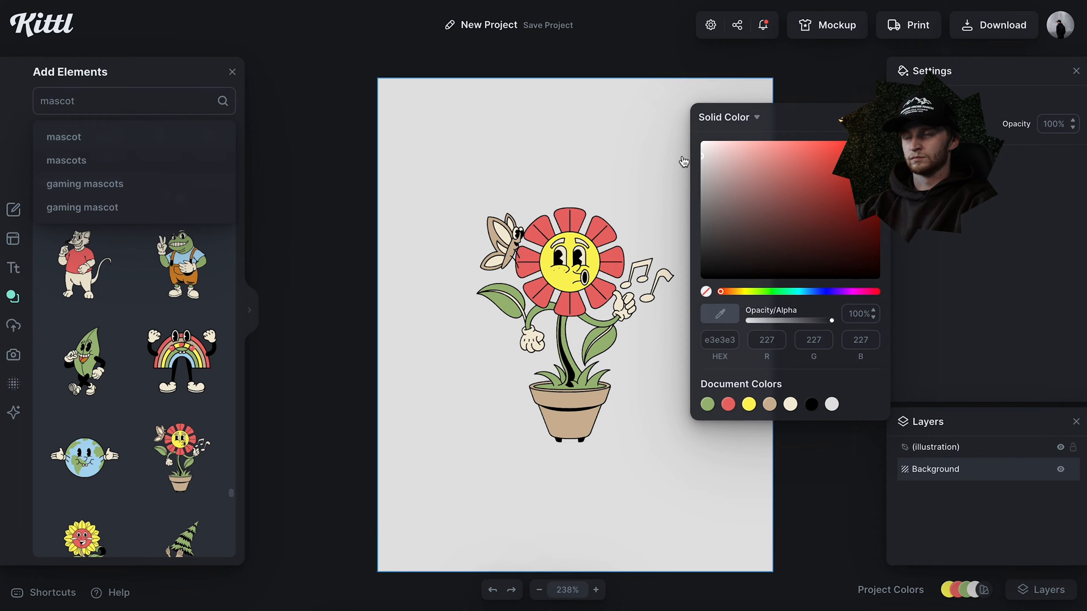
Step: Recolour the flower illustration's petals a pinker red and its leaves a muted dark green around 5f704c
{"action": "left_click", "coordinate": [589, 215]}
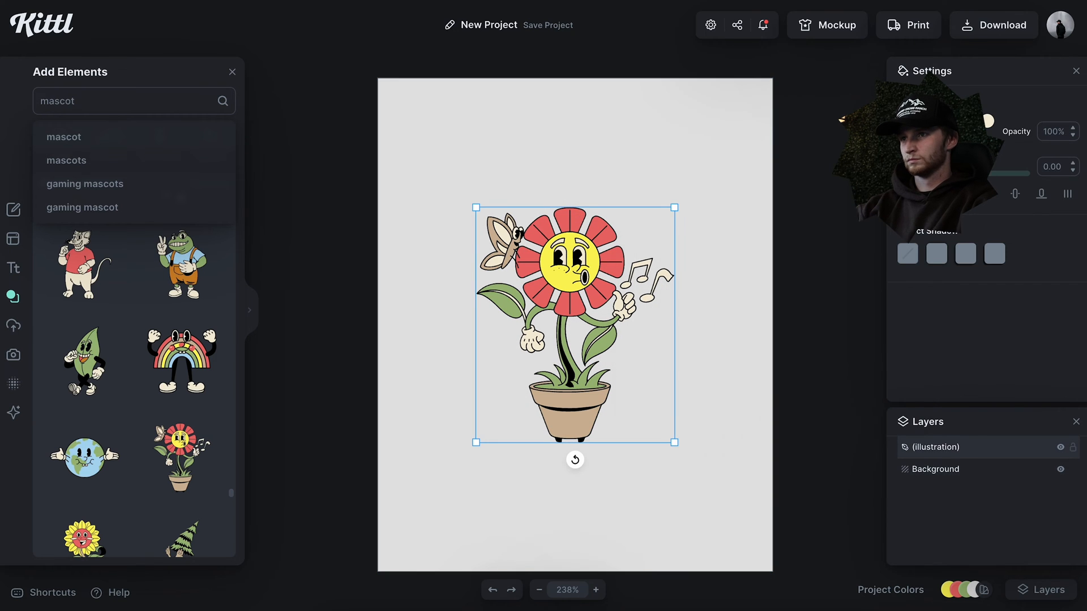
{"action": "left_click", "coordinate": [927, 121]}
{"action": "left_click_drag", "start_coordinate": [829, 155], "coordinate": [841, 148]}
{"action": "left_click", "coordinate": [906, 121]}
{"action": "left_click_drag", "start_coordinate": [773, 217], "coordinate": [746, 223]}
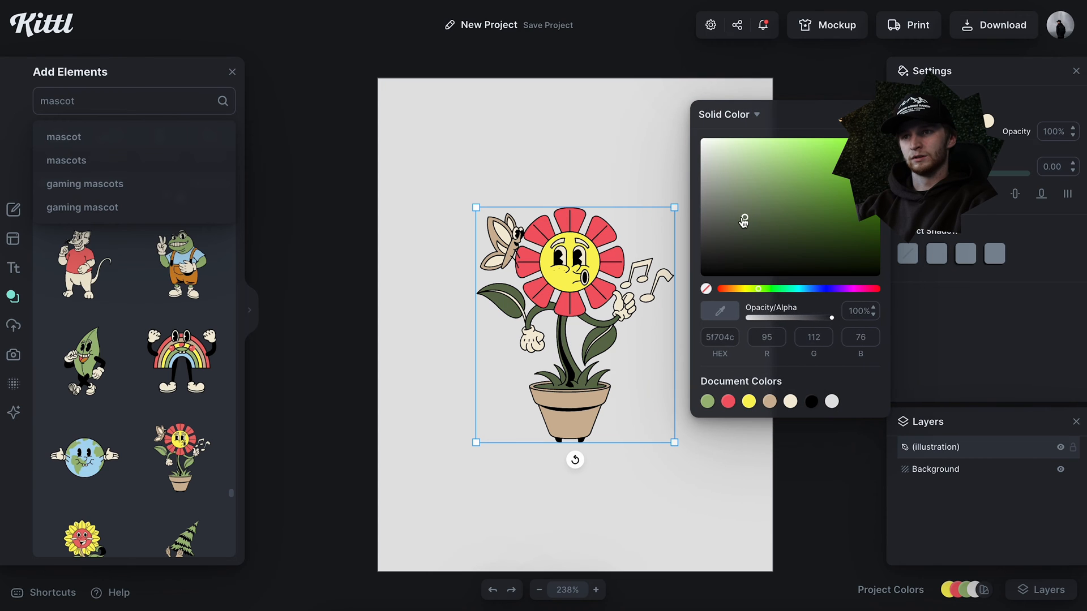
Step: Recolour the illustration's yellow, tan and cream areas with a light peach around ffccb5
{"action": "left_click", "coordinate": [948, 121]}
{"action": "left_click", "coordinate": [769, 288]}
{"action": "left_click_drag", "start_coordinate": [770, 147], "coordinate": [793, 139]}
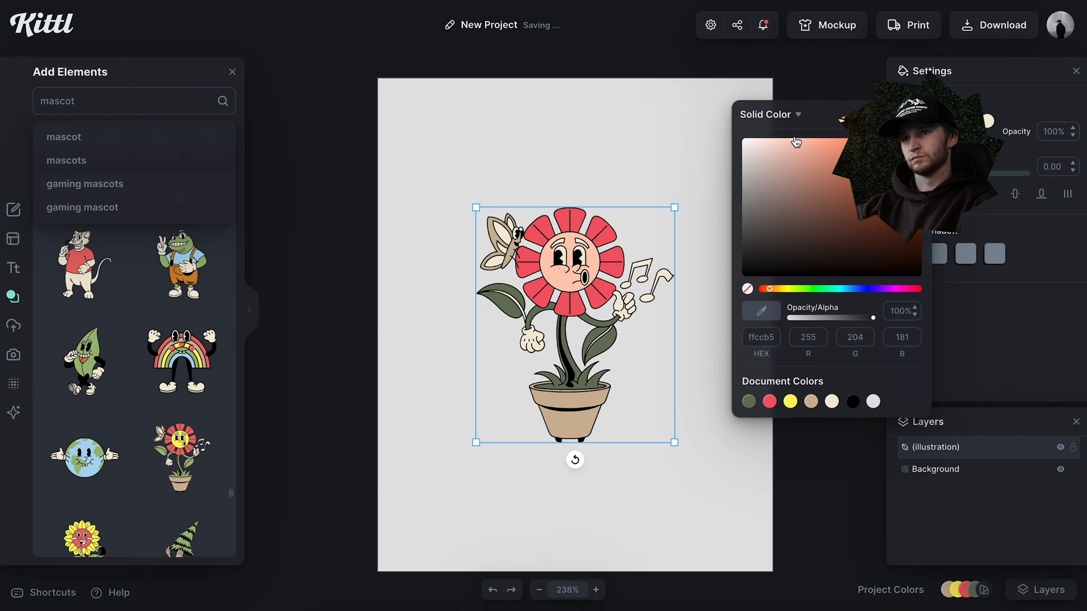
{"action": "left_click", "coordinate": [969, 121]}
{"action": "left_click", "coordinate": [811, 403]}
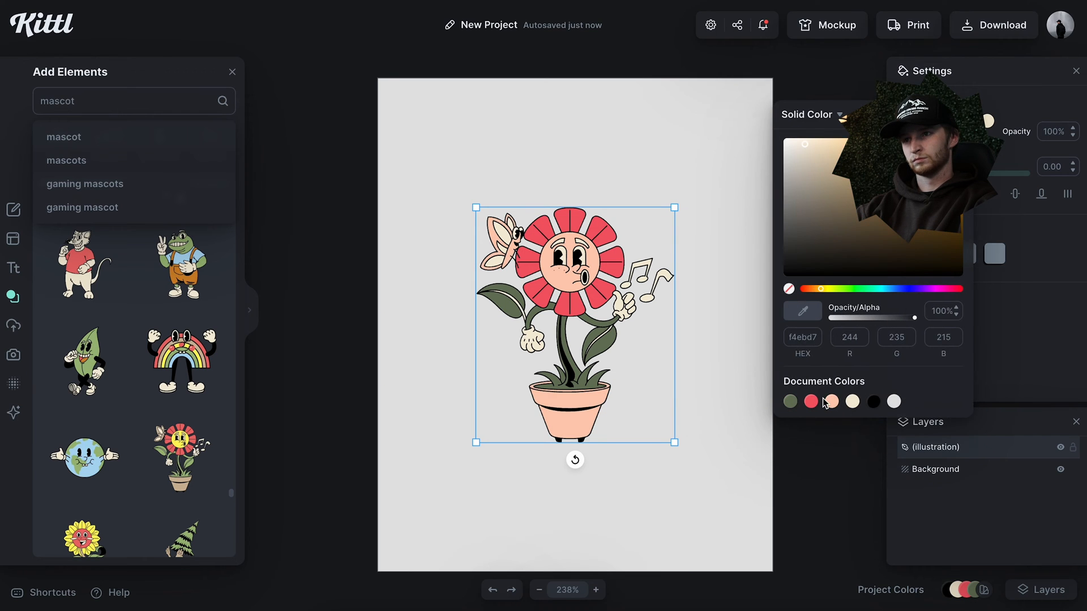
{"action": "left_click", "coordinate": [832, 403]}
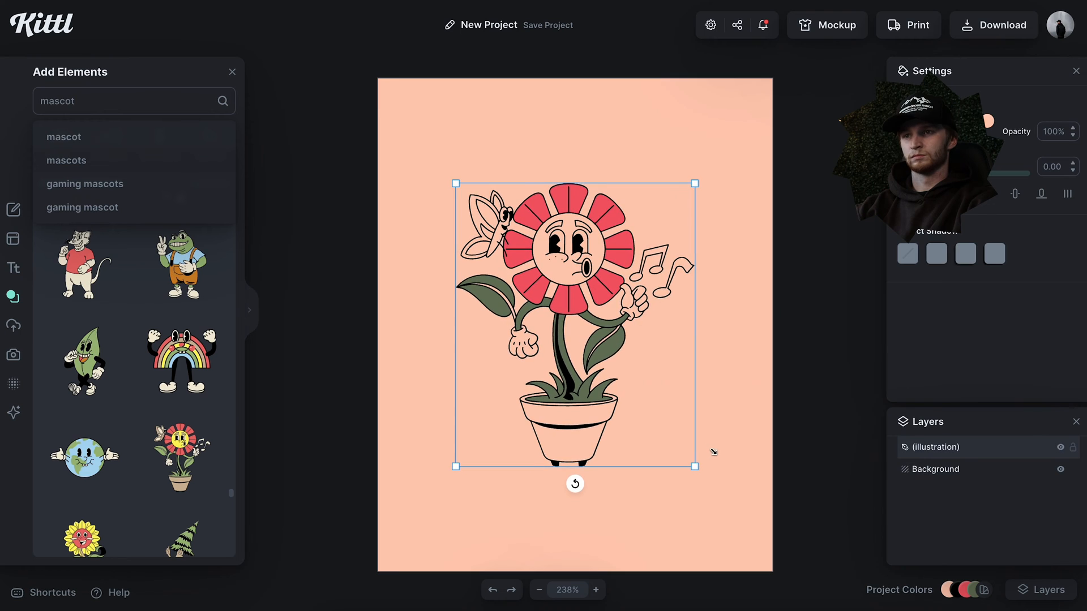
Step: Add a headline in the Godia typeface reading "I'll Be" on one line and "Just Fine" on the next
{"action": "key", "text": "t"}
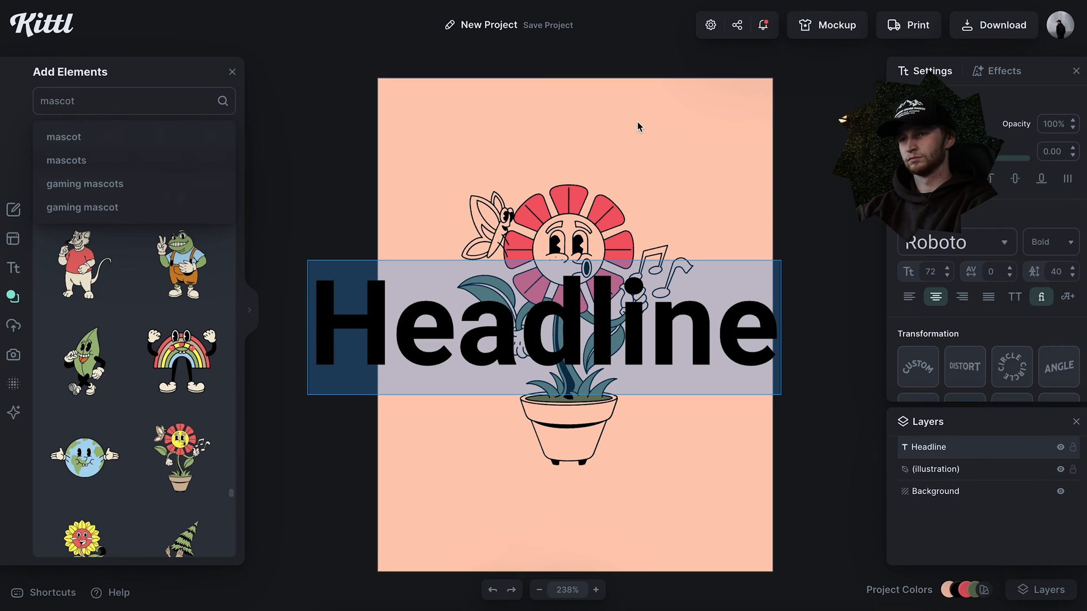
{"action": "left_click", "coordinate": [954, 242]}
{"action": "left_click", "coordinate": [756, 253]}
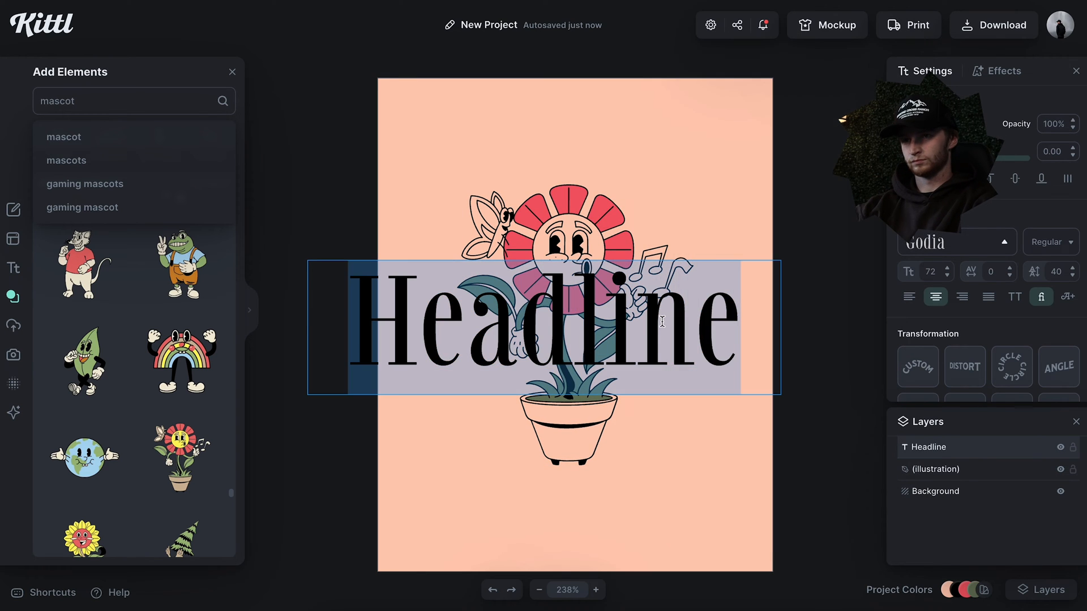
{"action": "type", "text": "I'll Be"}
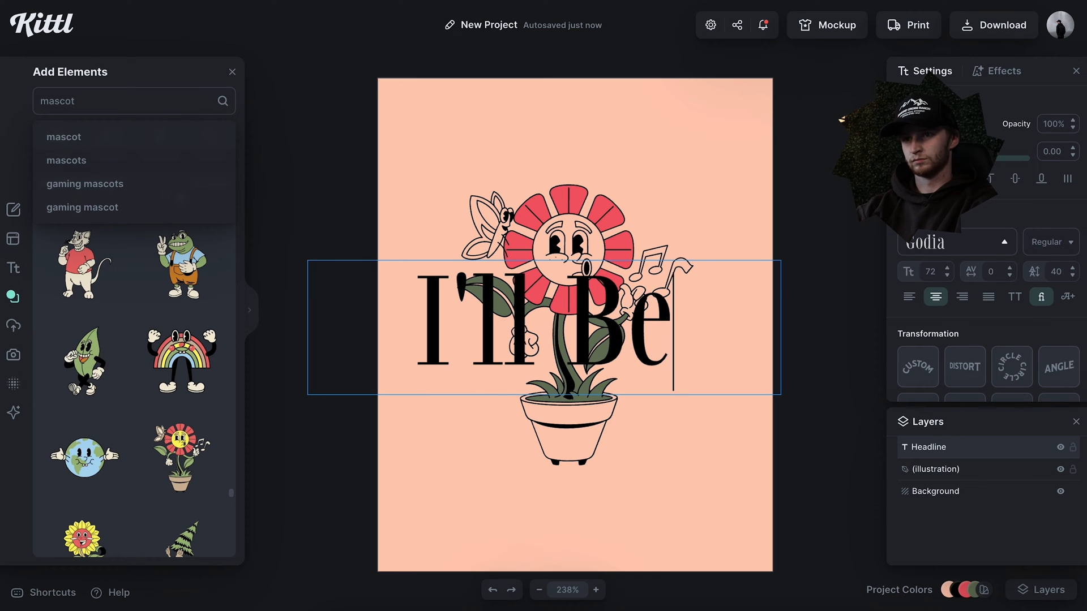
{"action": "key", "text": "Return"}
{"action": "type", "text": "Just Fine"}
Step: Tighten the headline to -30 letter spacing and -20 line height, scale it to size 44 and centre it near the poster's upper edge
{"action": "left_click_drag", "start_coordinate": [1034, 272], "coordinate": [953, 272]}
{"action": "left_click_drag", "start_coordinate": [779, 260], "coordinate": [595, 334]}
{"action": "left_click_drag", "start_coordinate": [503, 374], "coordinate": [626, 166]}
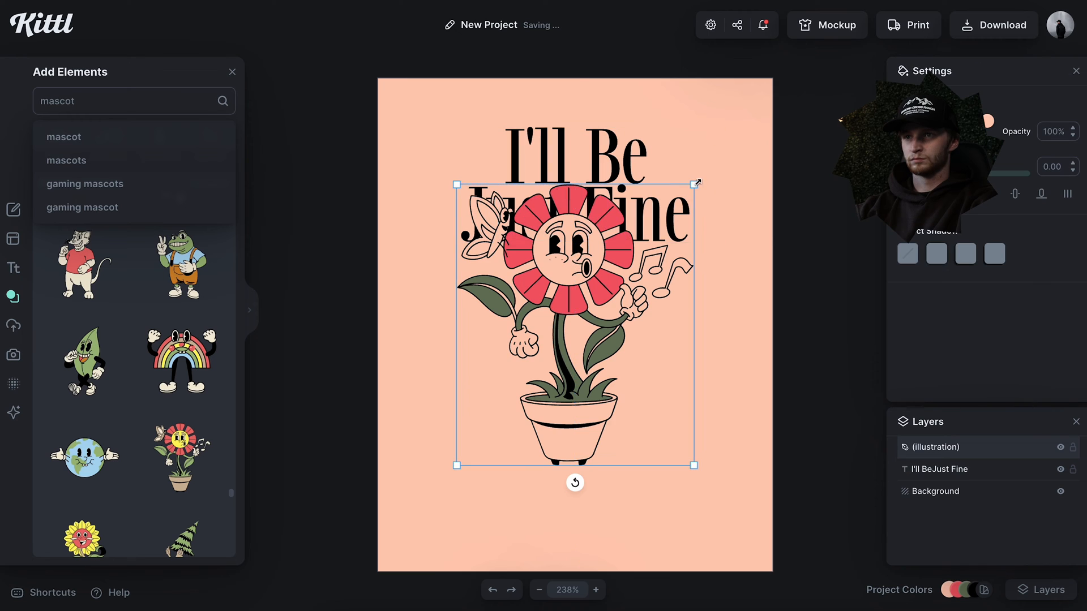
Step: Shrink the flower illustration, enlarge the headline to size 55, and position them so the flower overlaps "Just Fine"
{"action": "left_click_drag", "start_coordinate": [696, 182], "coordinate": [666, 218]}
{"action": "left_click_drag", "start_coordinate": [600, 259], "coordinate": [603, 274]}
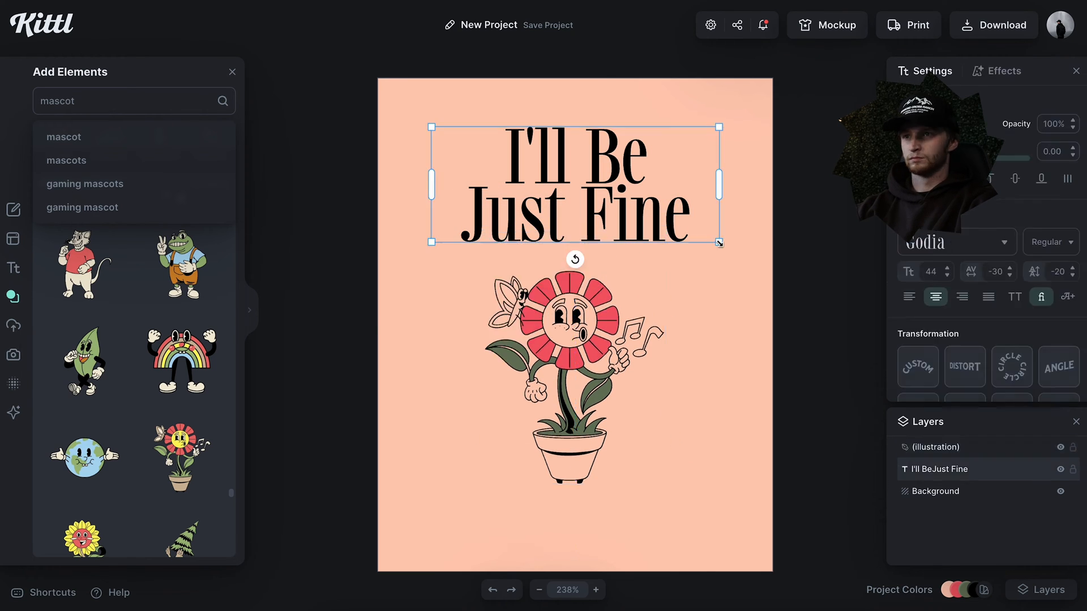
{"action": "left_click_drag", "start_coordinate": [720, 245], "coordinate": [737, 281]}
{"action": "left_click_drag", "start_coordinate": [667, 236], "coordinate": [668, 269]}
{"action": "left_click_drag", "start_coordinate": [605, 313], "coordinate": [605, 302]}
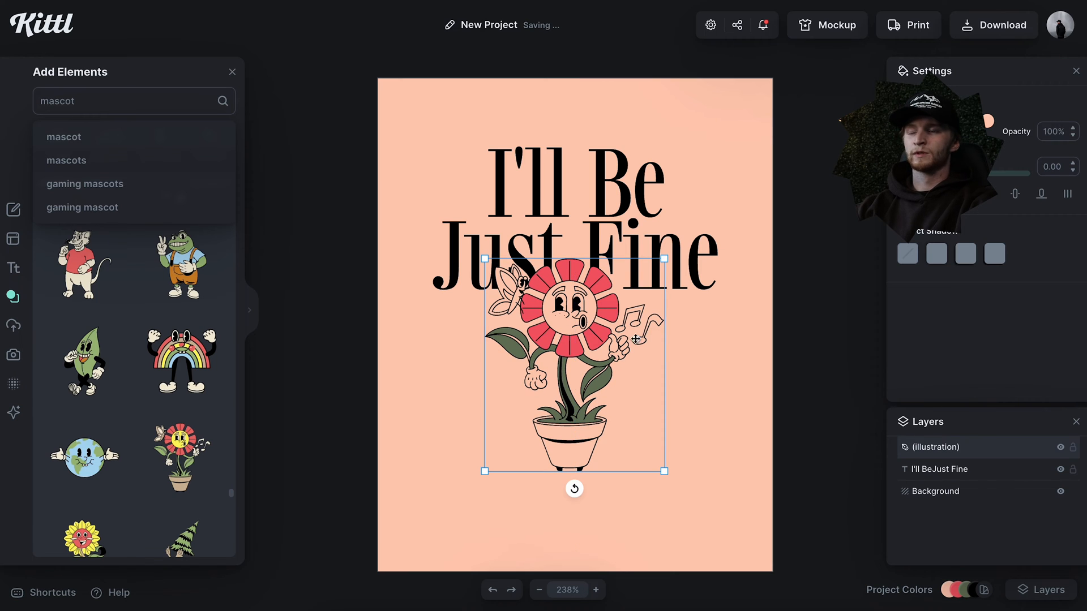
{"action": "left_click", "coordinate": [679, 384]}
Step: Add a second text element in the Familjen Grotesk typeface with Medium weight
{"action": "key", "text": "t"}
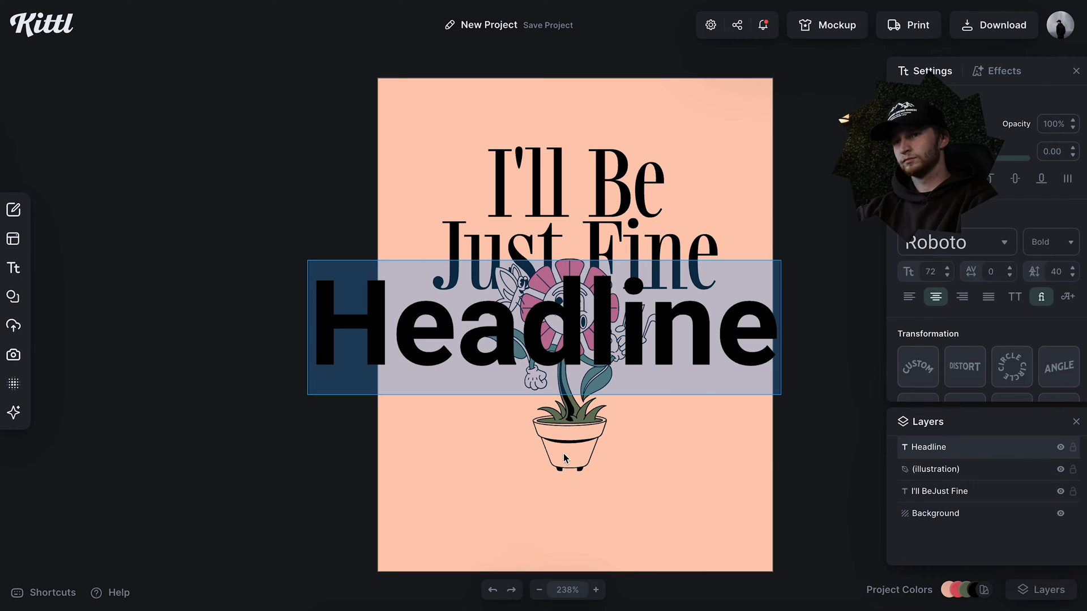
{"action": "left_click", "coordinate": [999, 250]}
{"action": "type", "text": "fami"}
{"action": "left_click", "coordinate": [784, 193]}
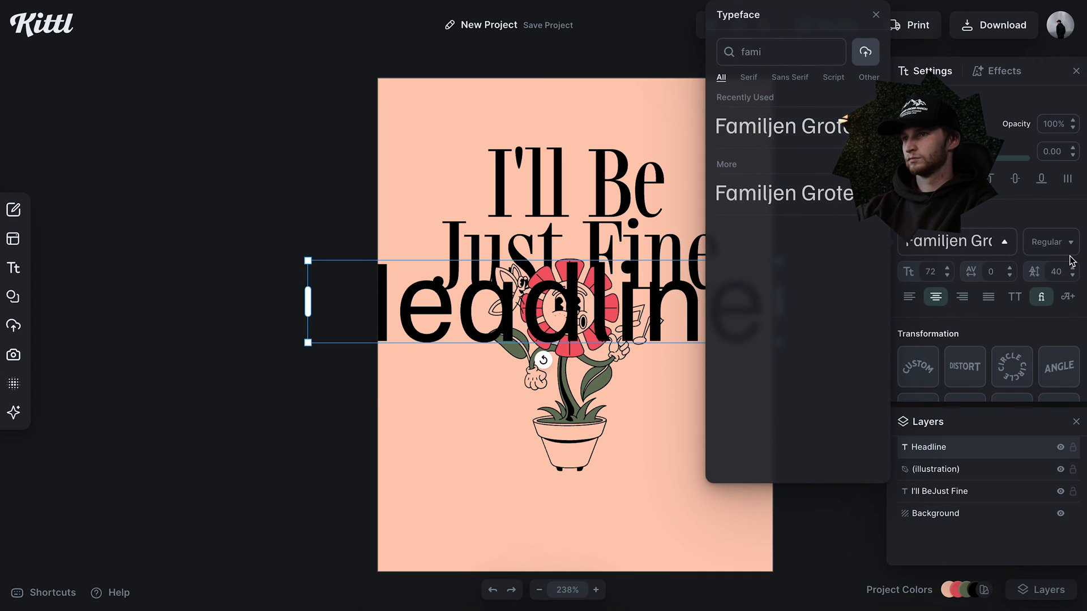
{"action": "left_click", "coordinate": [1048, 250]}
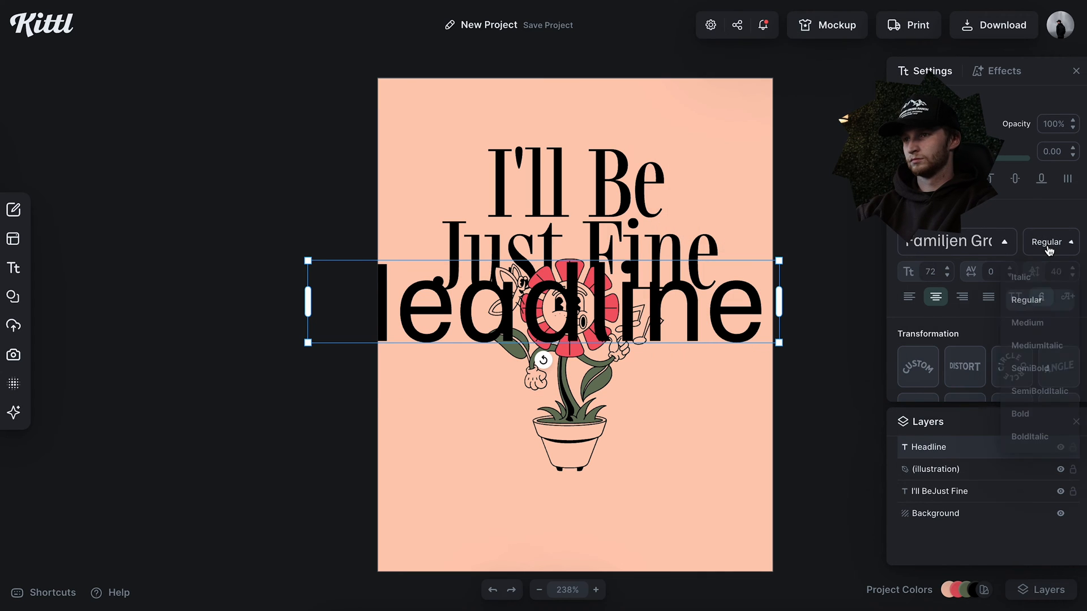
{"action": "left_click", "coordinate": [1032, 321]}
Step: Reduce the new text to size 8, narrow its box and place it below the flower pot
{"action": "double_click", "coordinate": [930, 272]}
{"action": "type", "text": "30"}
{"action": "key", "text": "Return"}
{"action": "double_click", "coordinate": [930, 271]}
{"action": "type", "text": "10"}
{"action": "left_click_drag", "start_coordinate": [779, 266], "coordinate": [519, 266]}
{"action": "left_click_drag", "start_coordinate": [399, 268], "coordinate": [560, 503]}
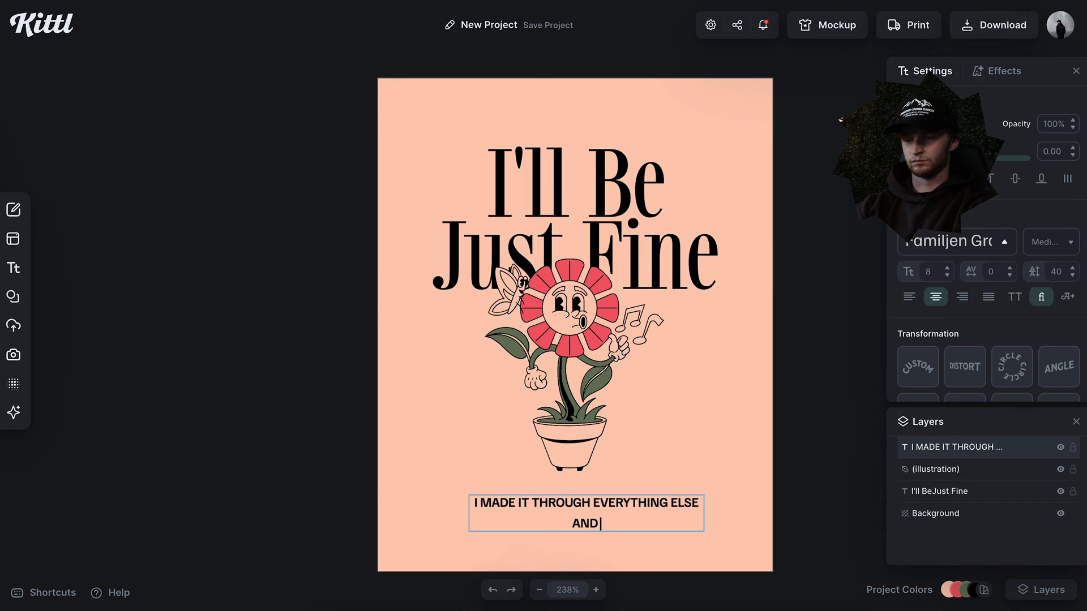
Step: Complete the tagline as "I MADE IT THROUGH EVERYTHING ELSE AND I'LL MAKE IT THROUGH THIS" and set its line height to -10
{"action": "type", "text": "L MAKE I"}
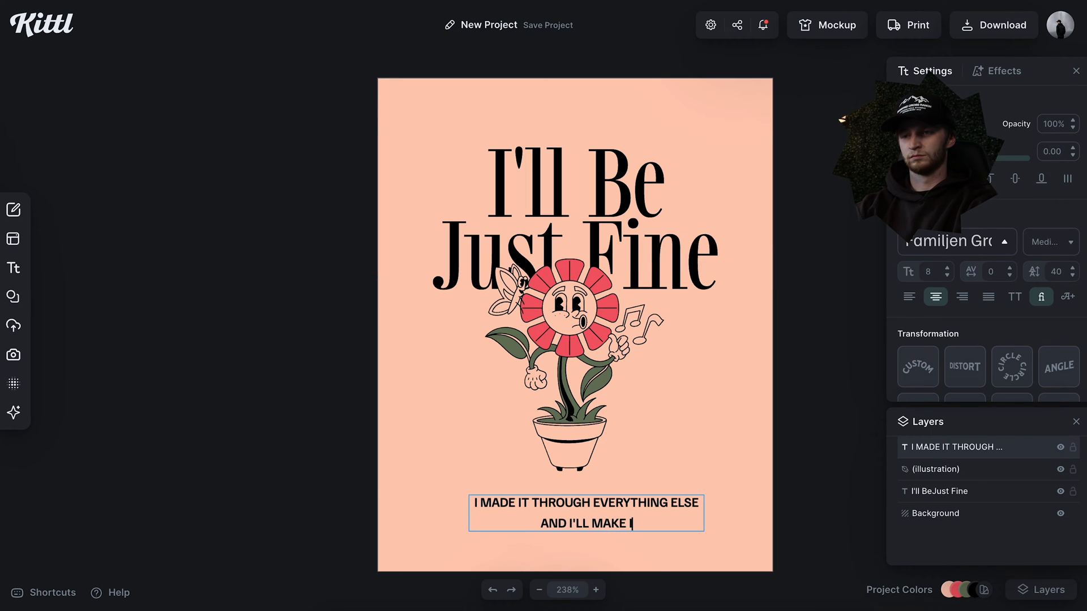
{"action": "type", "text": "T THROUGH THIS"}
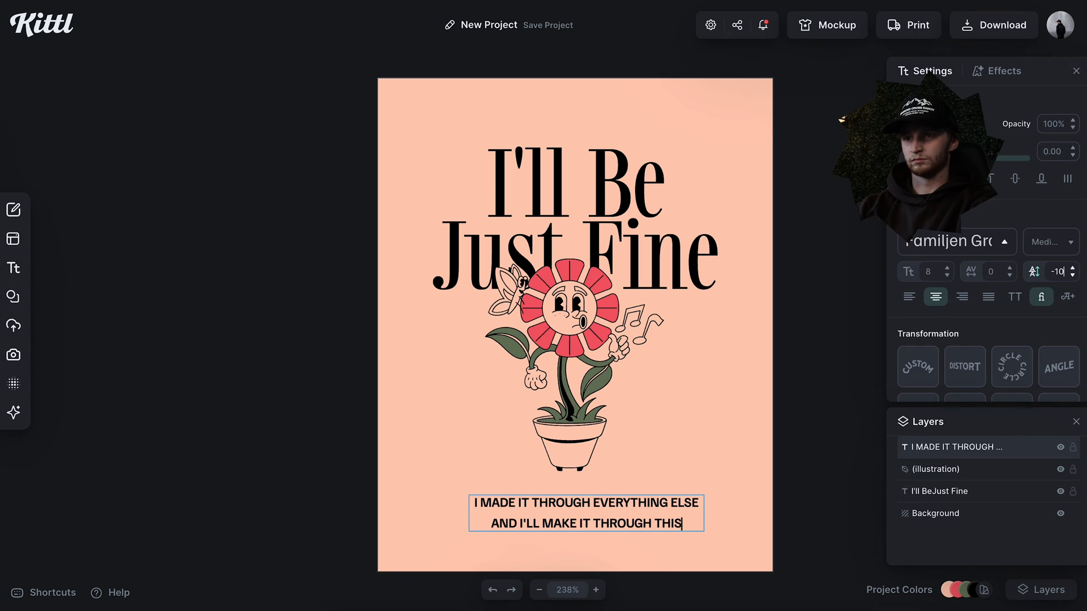
{"action": "key", "text": "Return"}
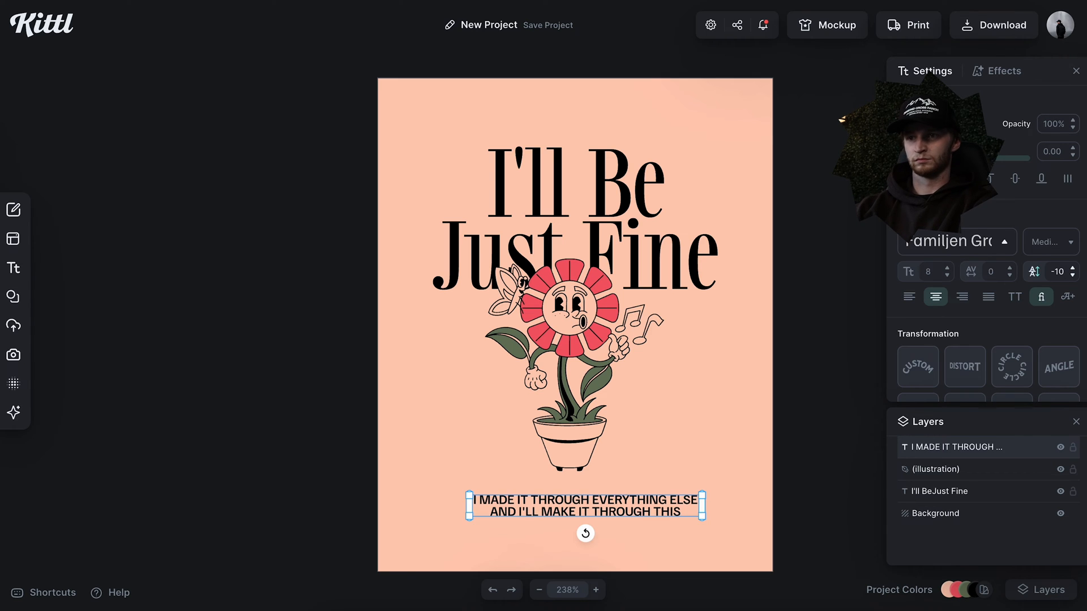
Step: Apply the folded paper texture over the poster with Multiply blending and an intensity of 25.7
{"action": "left_click", "coordinate": [738, 375]}
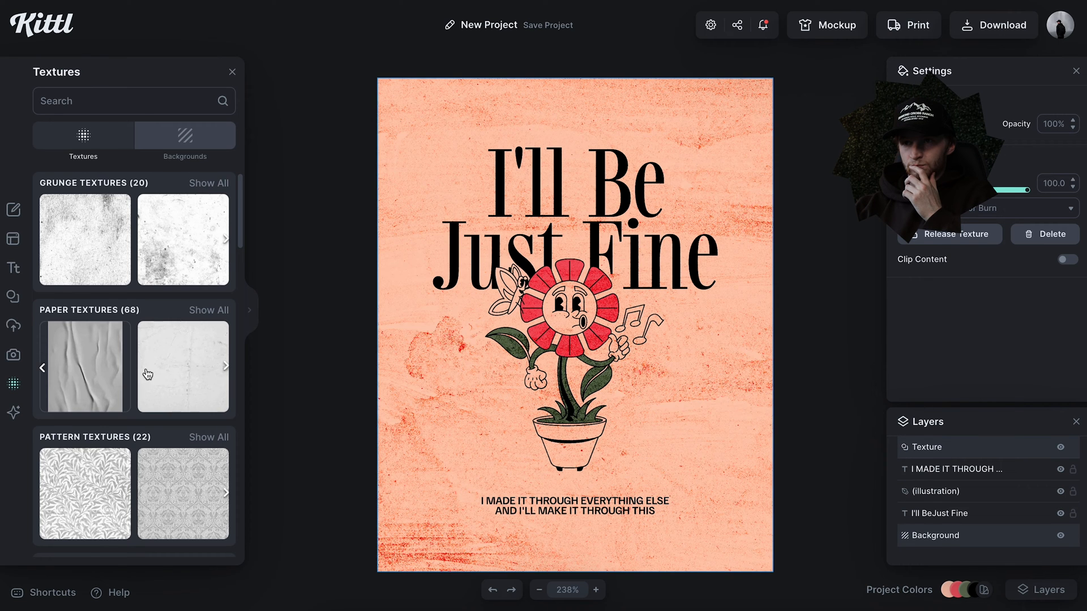
{"action": "left_click", "coordinate": [148, 374]}
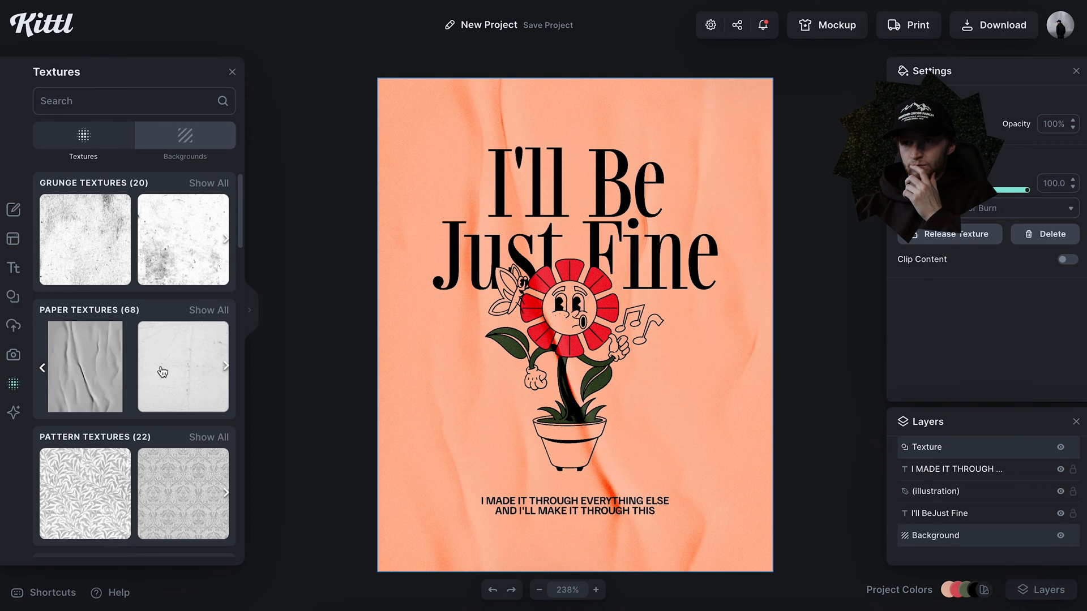
{"action": "left_click_drag", "start_coordinate": [1027, 190], "coordinate": [921, 190]}
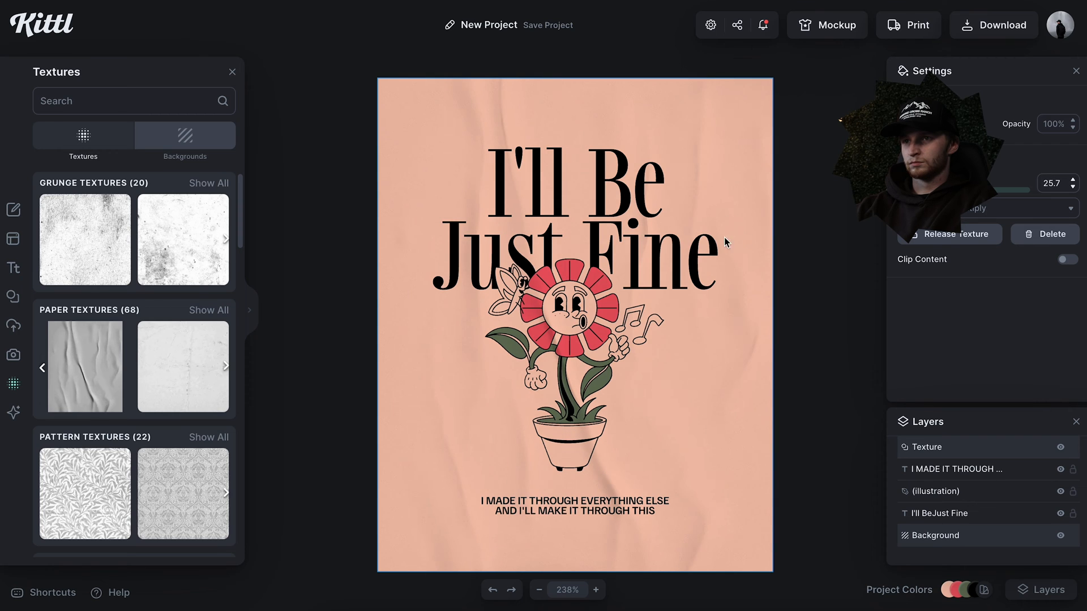
Step: Change the headline's text colour to the dark grey 1f1f1f
{"action": "left_click", "coordinate": [670, 248]}
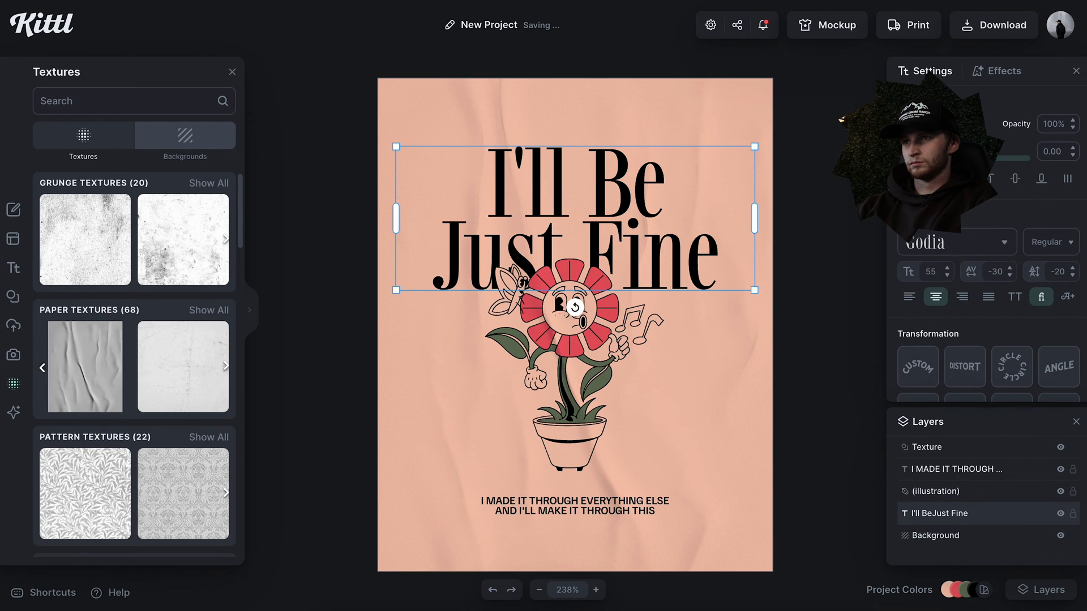
{"action": "left_click", "coordinate": [938, 124]}
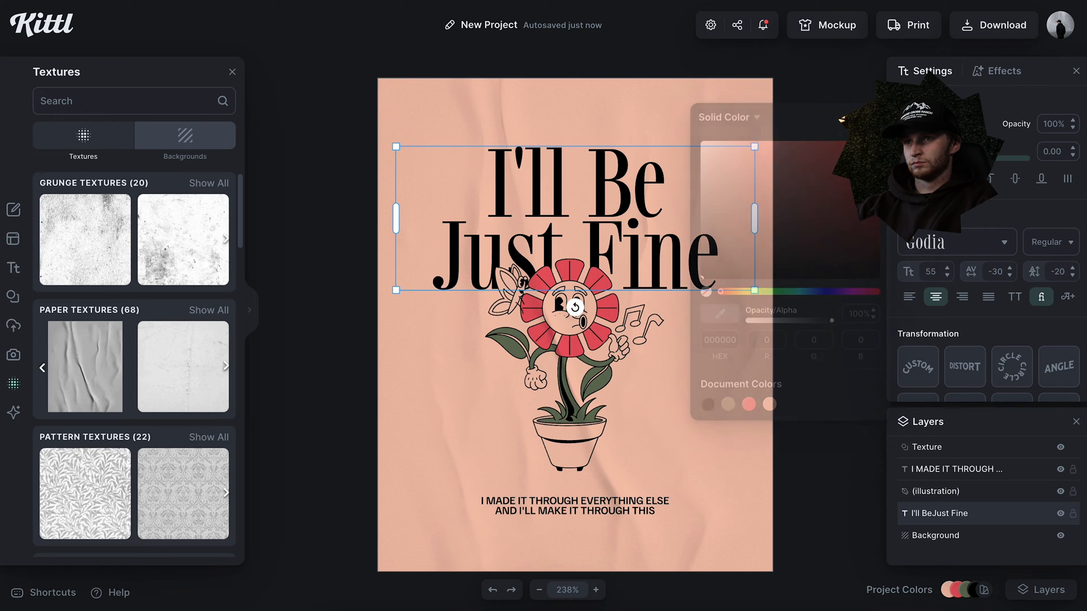
{"action": "left_click_drag", "start_coordinate": [716, 264], "coordinate": [686, 267]}
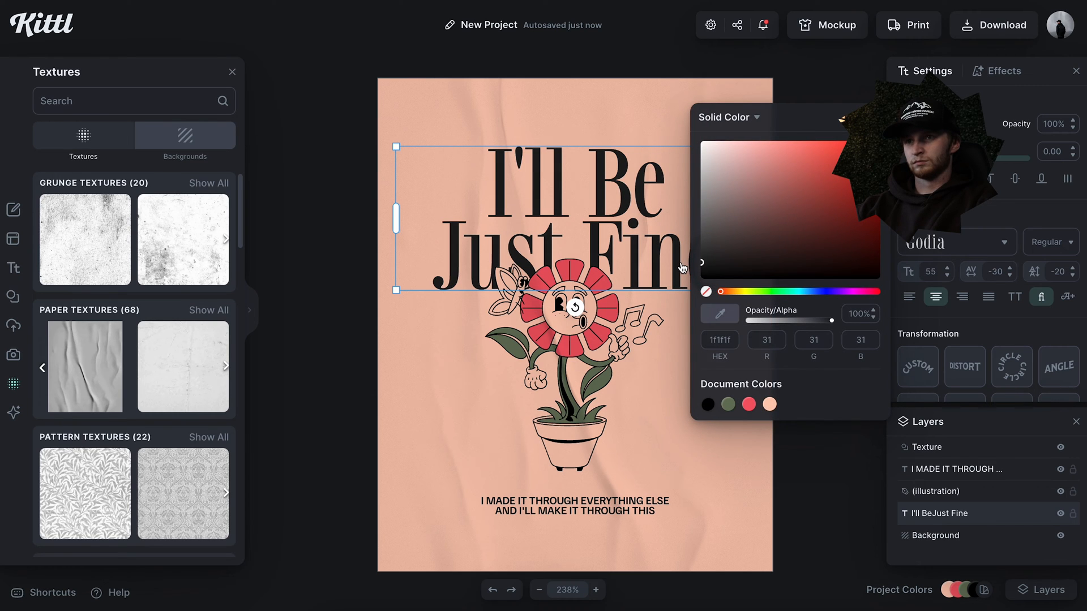
{"action": "left_click", "coordinate": [874, 117]}
Step: Replace pure black in the project colours with the dark grey sampled from the headline
{"action": "mouse_move", "coordinate": [987, 591]}
{"action": "left_click", "coordinate": [894, 590]}
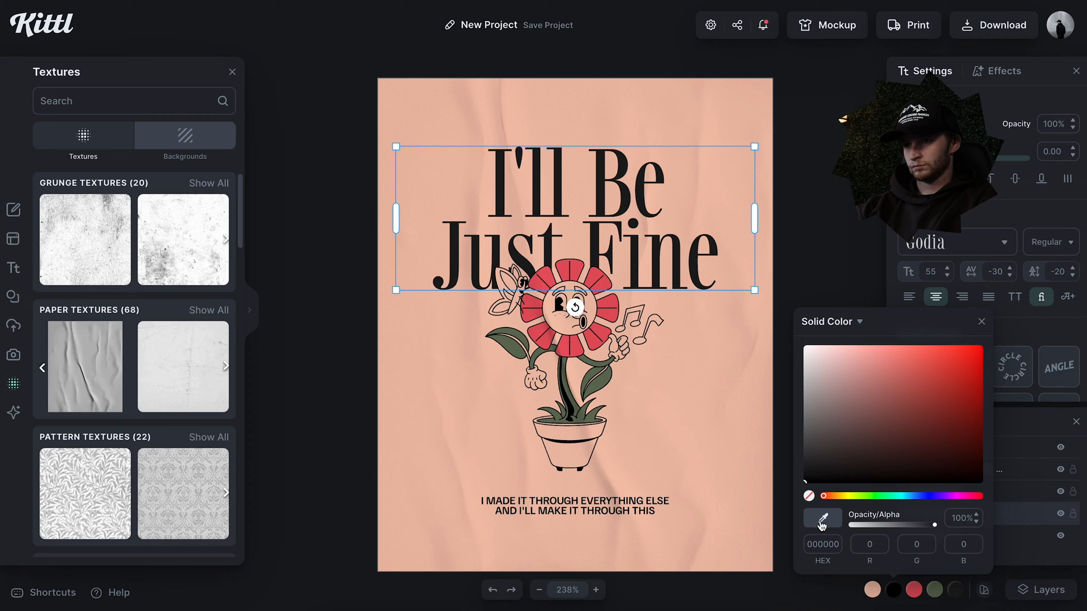
{"action": "left_click", "coordinate": [639, 257]}
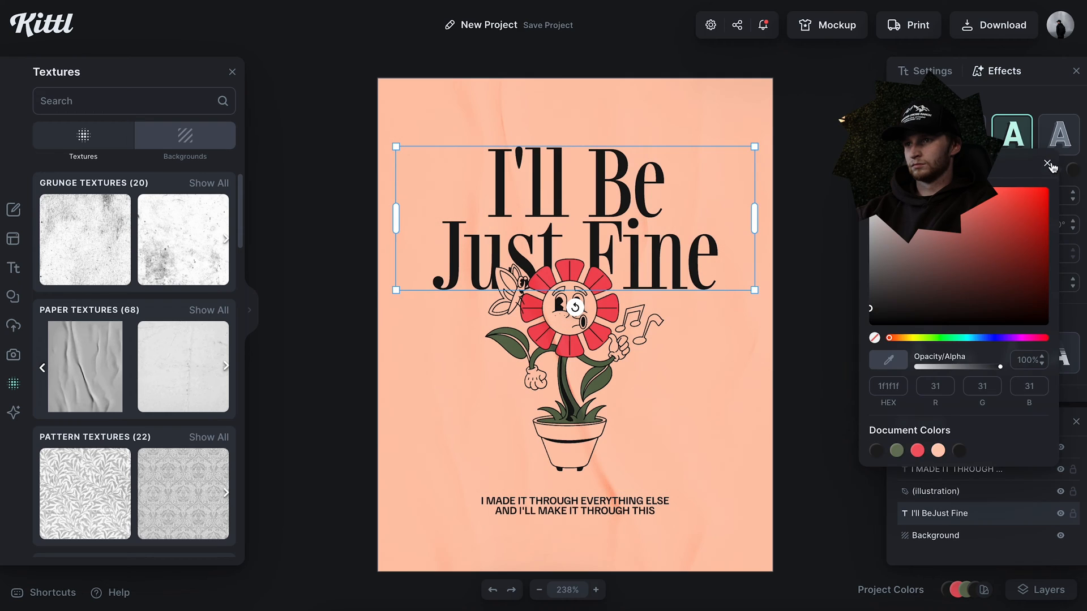
Step: Keep 1f1f1f as the headline's shadow colour and slightly increase the shadow's outline width
{"action": "left_click", "coordinate": [1049, 165]}
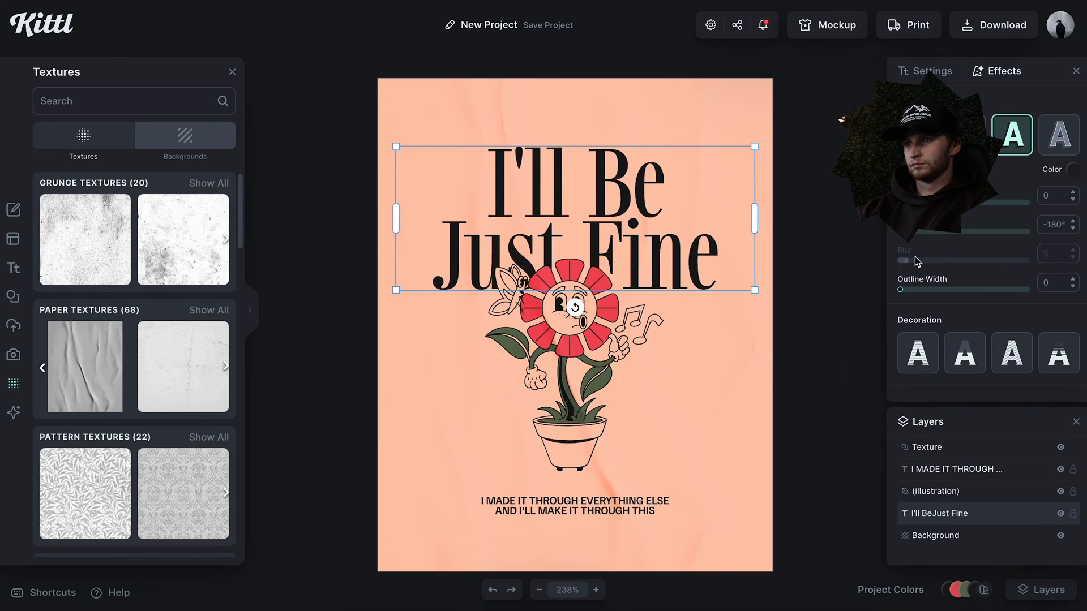
{"action": "left_click_drag", "start_coordinate": [902, 291], "coordinate": [902, 292]}
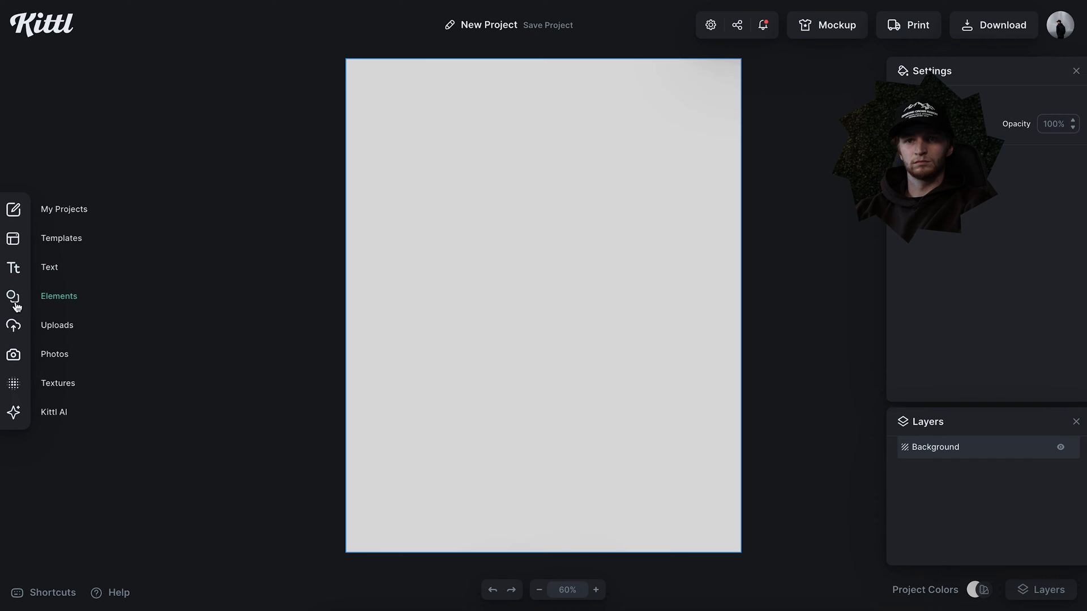
Step: Add the coral flower from the abstract shapes to the blank canvas, rotate it and place it to the lower right of centre
{"action": "left_click", "coordinate": [13, 297]}
{"action": "left_click", "coordinate": [208, 136]}
{"action": "left_click", "coordinate": [209, 182]}
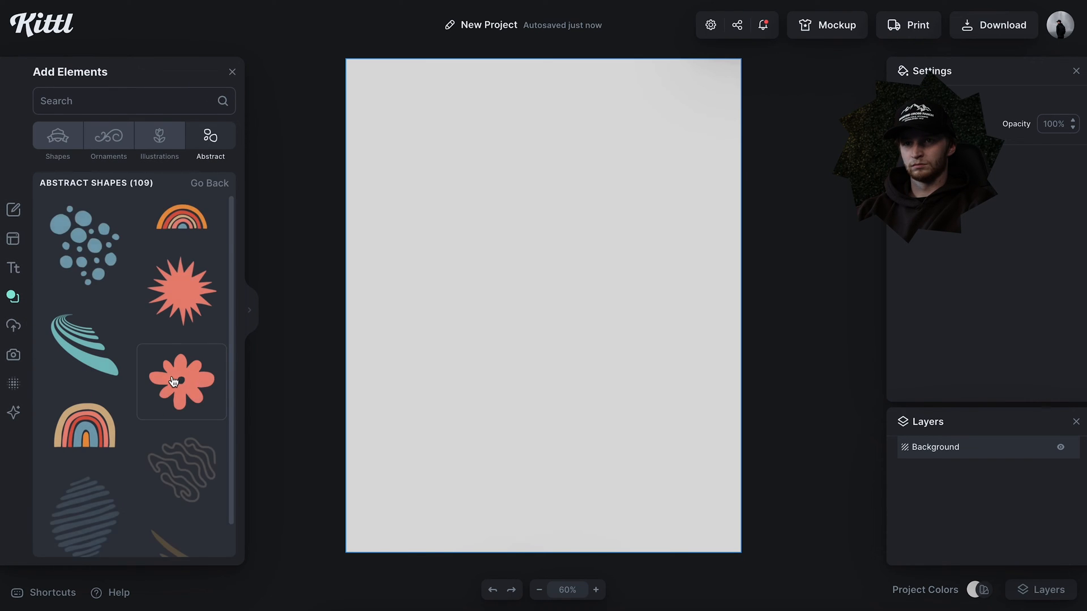
{"action": "scroll", "coordinate": [181, 340], "scroll_direction": "down", "scroll_amount": 2}
{"action": "left_click", "coordinate": [181, 282]}
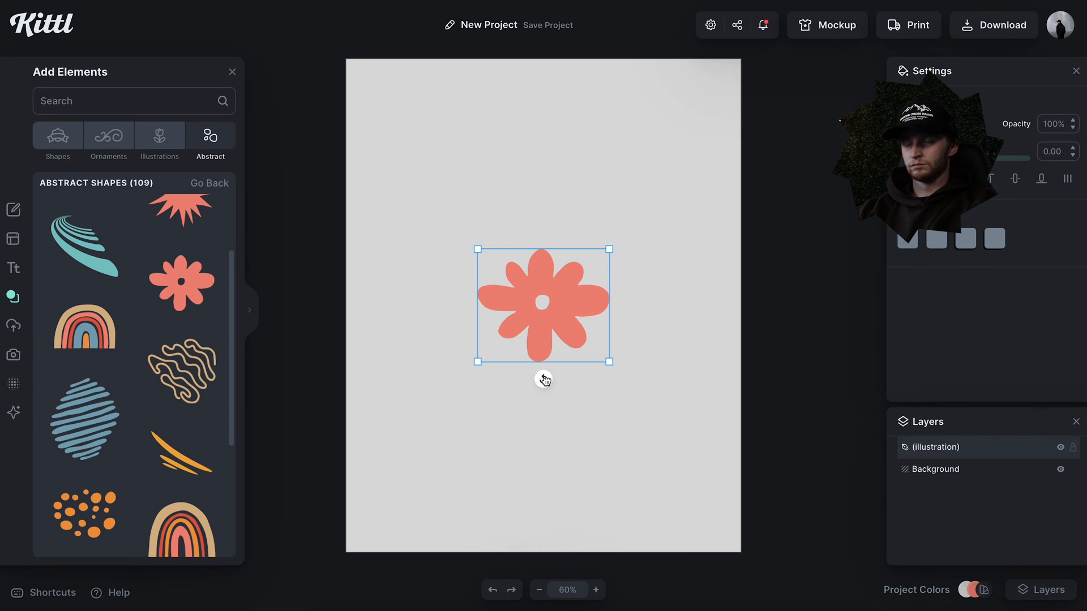
{"action": "left_click_drag", "start_coordinate": [543, 379], "coordinate": [585, 361]}
{"action": "left_click_drag", "start_coordinate": [551, 320], "coordinate": [611, 366]}
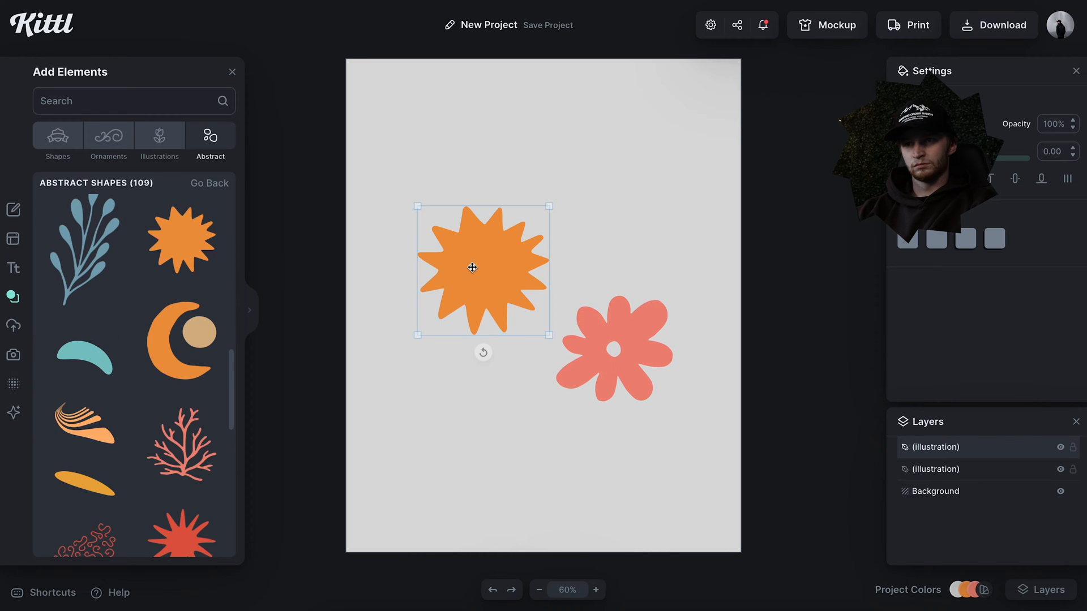
Step: Add the orange striped wave below the sunburst, and insert and adjust a small orange loop near the canvas centre
{"action": "scroll", "coordinate": [90, 368], "scroll_direction": "down", "scroll_amount": 2}
{"action": "left_click", "coordinate": [85, 354]}
{"action": "left_click_drag", "start_coordinate": [523, 329], "coordinate": [452, 368]}
{"action": "scroll", "coordinate": [113, 368], "scroll_direction": "down", "scroll_amount": 5}
{"action": "left_click", "coordinate": [85, 261]}
{"action": "left_click_drag", "start_coordinate": [544, 358], "coordinate": [568, 343]}
Step: Add the orange hand-like scribble, rotate it sideways above the flower, and fit the small loop between the shapes
{"action": "left_click", "coordinate": [181, 433]}
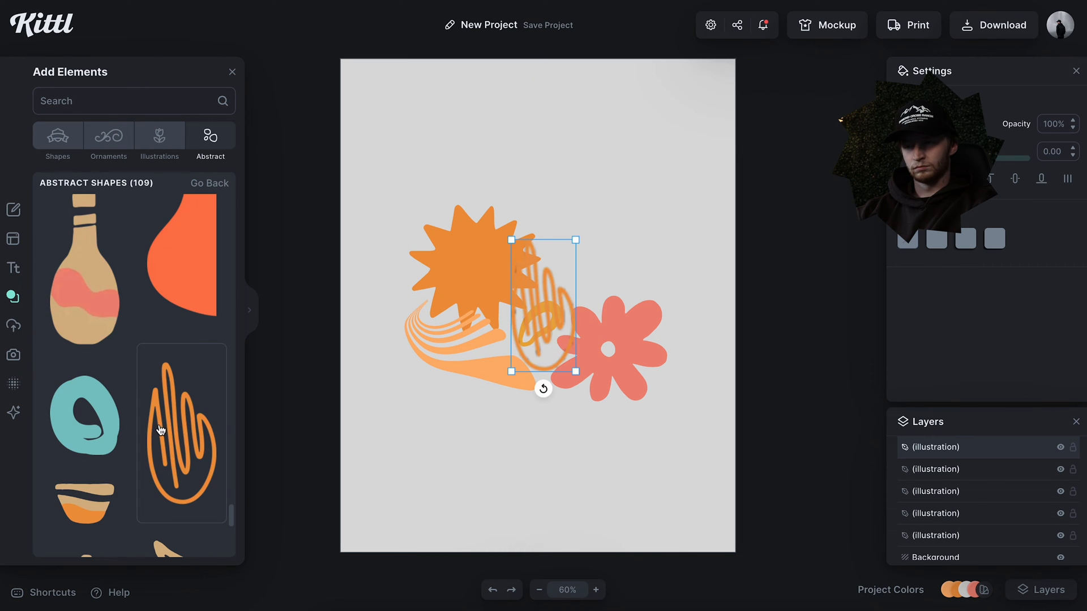
{"action": "mouse_move", "coordinate": [541, 383]}
{"action": "left_mouse_down"}
{"action": "mouse_move", "coordinate": [474, 360]}
{"action": "mouse_move", "coordinate": [461, 303]}
{"action": "mouse_move", "coordinate": [625, 305]}
{"action": "mouse_move", "coordinate": [611, 260]}
{"action": "mouse_move", "coordinate": [555, 303]}
{"action": "mouse_move", "coordinate": [589, 262]}
{"action": "left_mouse_up"}
{"action": "mouse_move", "coordinate": [632, 226]}
{"action": "left_mouse_down"}
{"action": "mouse_move", "coordinate": [510, 291]}
{"action": "mouse_move", "coordinate": [535, 308]}
{"action": "mouse_move", "coordinate": [525, 319]}
{"action": "left_mouse_up"}
{"action": "mouse_move", "coordinate": [589, 275]}
{"action": "left_mouse_down"}
{"action": "mouse_move", "coordinate": [577, 227]}
{"action": "mouse_move", "coordinate": [619, 263]}
{"action": "left_mouse_up"}
Step: Recolour all the abstract shapes near-black, and nudge the striped wave and the enlarged scribble closer to their neighbours
{"action": "left_click_drag", "start_coordinate": [388, 174], "coordinate": [678, 422]}
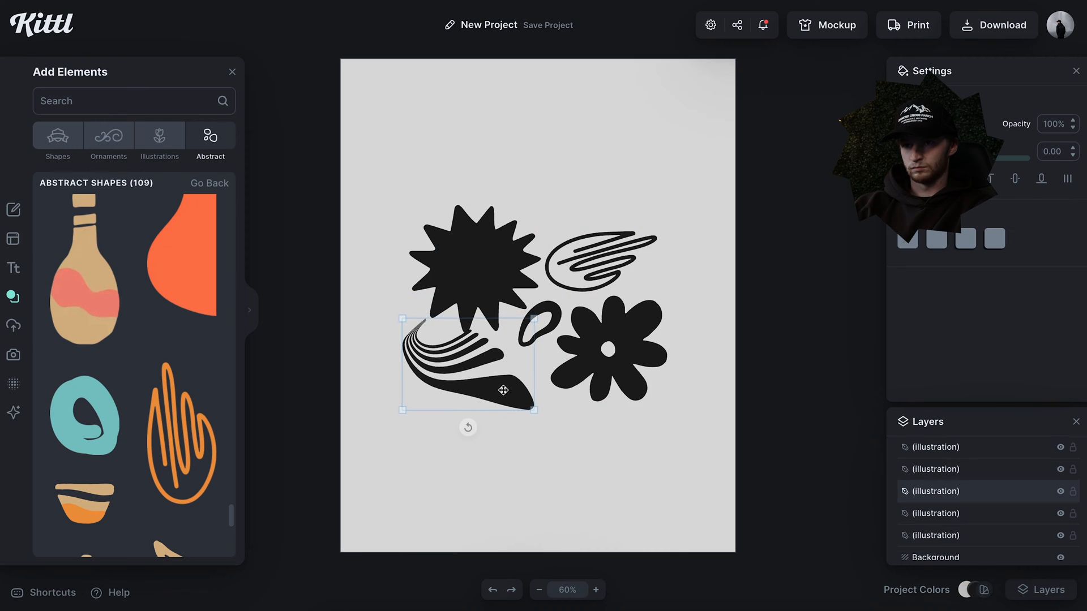
{"action": "left_click_drag", "start_coordinate": [498, 389], "coordinate": [522, 392]}
{"action": "left_click", "coordinate": [613, 264]}
{"action": "left_click_drag", "start_coordinate": [663, 282], "coordinate": [678, 286]}
{"action": "left_click_drag", "start_coordinate": [606, 277], "coordinate": [615, 274]}
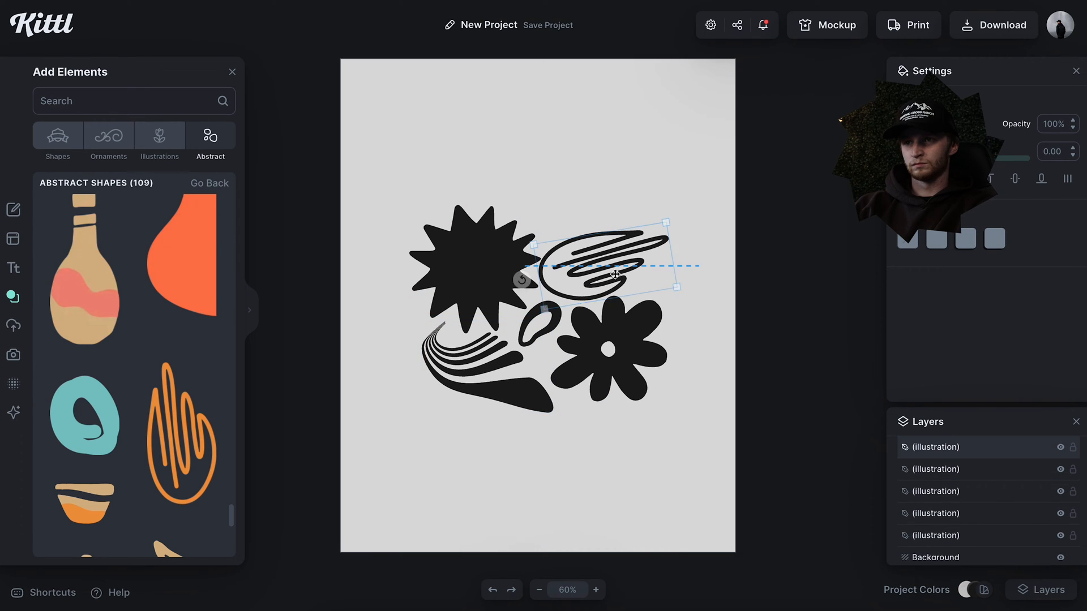
Step: Add the small coral cut-out shape, shrink it above the scribble beside the sunburst, and colour it 1c1c1c
{"action": "scroll", "coordinate": [134, 430], "scroll_direction": "down", "scroll_amount": 8}
{"action": "left_click", "coordinate": [85, 509]}
{"action": "left_click_drag", "start_coordinate": [611, 337], "coordinate": [482, 233]}
{"action": "left_click_drag", "start_coordinate": [490, 280], "coordinate": [560, 225]}
{"action": "left_click", "coordinate": [907, 238]}
{"action": "left_click", "coordinate": [708, 404]}
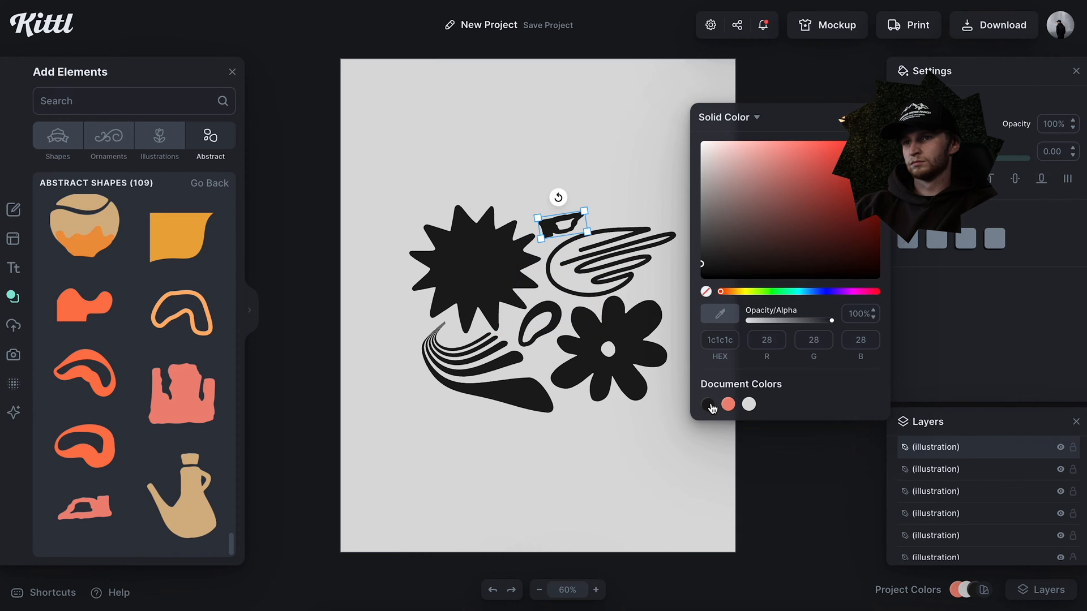
Step: Enlarge the whole group of abstract shapes and position it across the lower part of the canvas
{"action": "left_click_drag", "start_coordinate": [390, 181], "coordinate": [789, 508]}
{"action": "left_click_drag", "start_coordinate": [724, 403], "coordinate": [678, 452]}
{"action": "left_click", "coordinate": [506, 160]}
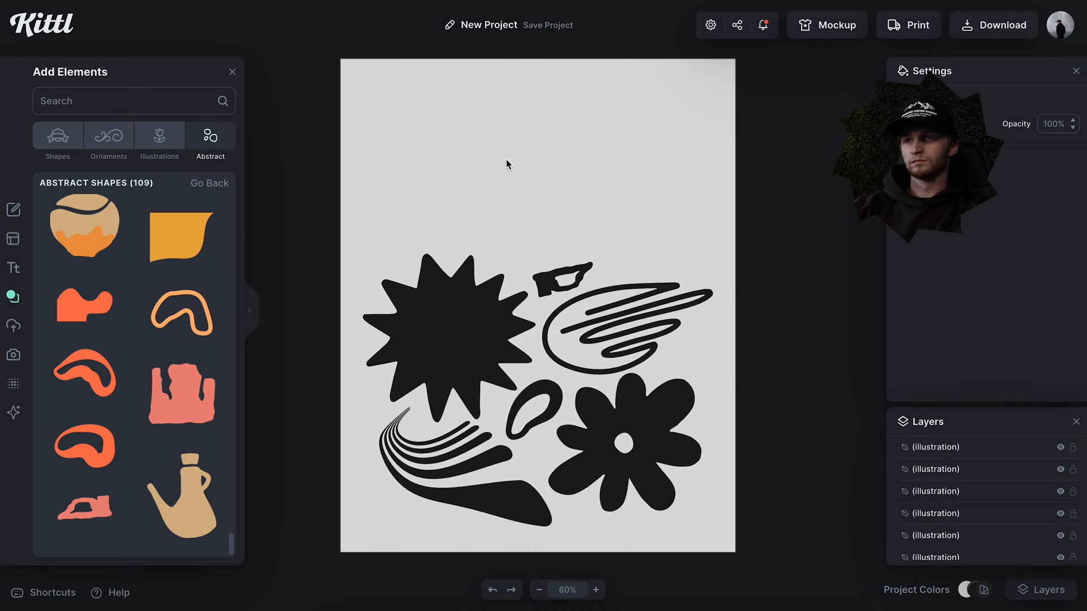
Step: Add an "OPEN HOUSE" headline, colour it near-black, enlarge it to size 184, and place it above the shapes
{"action": "type", "text": "tOPEN HOUSE"}
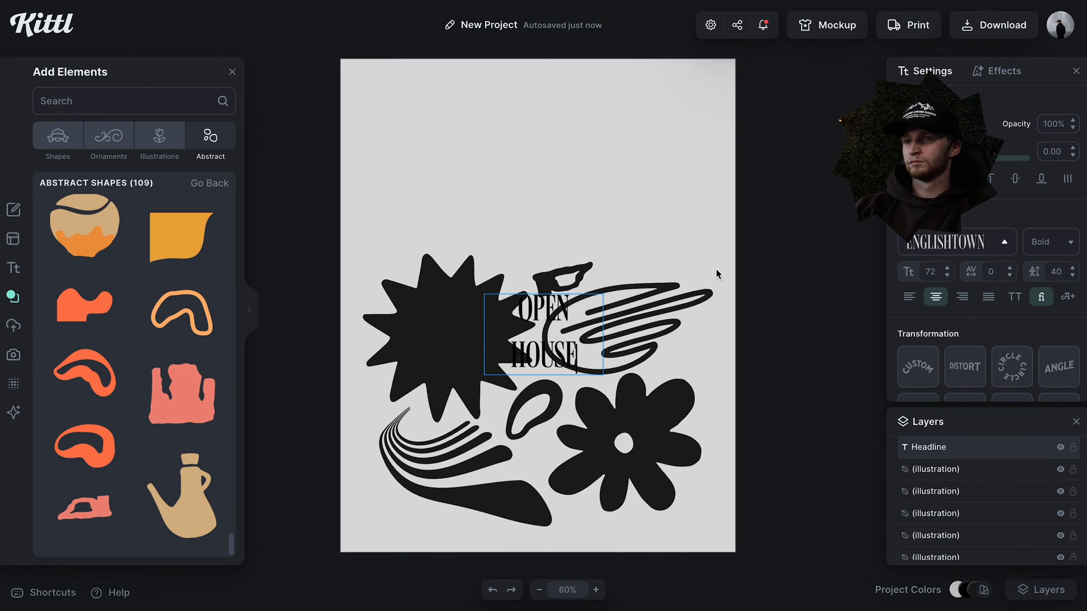
{"action": "key", "text": "Escape"}
{"action": "left_click_drag", "start_coordinate": [603, 328], "coordinate": [766, 342]}
{"action": "left_click", "coordinate": [937, 123]}
{"action": "left_click", "coordinate": [728, 405]}
{"action": "left_click_drag", "start_coordinate": [701, 324], "coordinate": [679, 132]}
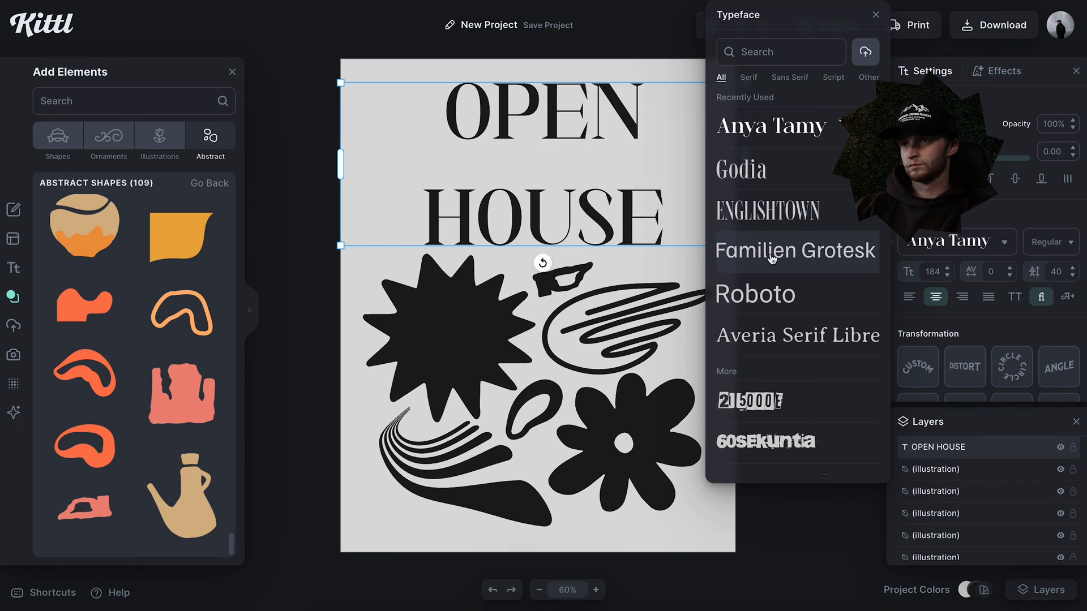
Step: Set the headline in Familjen Grotesk with letter spacing -40 and line height -30, and narrow its text box around the words
{"action": "left_click", "coordinate": [771, 258]}
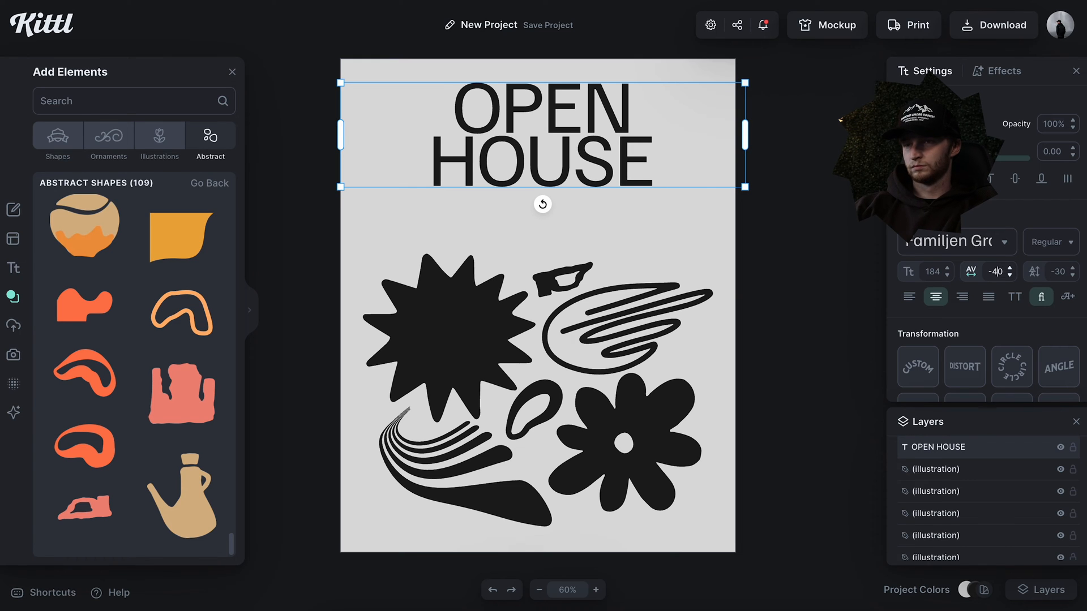
{"action": "key", "text": "Return"}
{"action": "left_click_drag", "start_coordinate": [744, 140], "coordinate": [568, 138]}
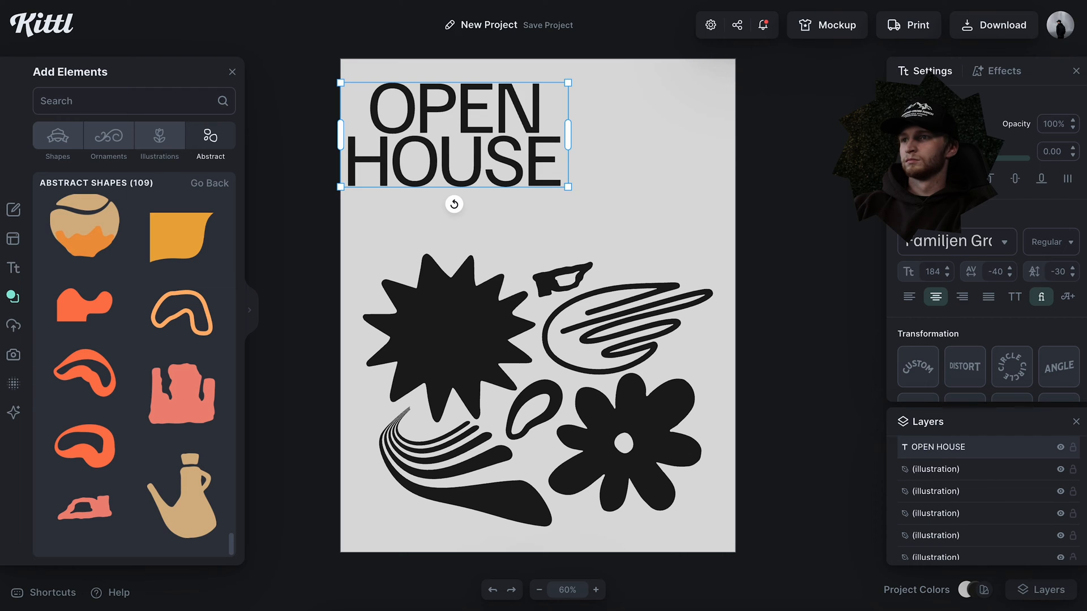
Step: Centre and enlarge the headline on the canvas, and slightly reduce and lower the abstract shapes to leave a gap beneath it
{"action": "left_click", "coordinate": [935, 178]}
{"action": "left_click_drag", "start_coordinate": [651, 188], "coordinate": [648, 214]}
{"action": "left_click_drag", "start_coordinate": [358, 282], "coordinate": [737, 491]}
{"action": "left_click_drag", "start_coordinate": [644, 415], "coordinate": [644, 471]}
Step: Add the venue's street address in Familjen Grotesk at size 35, centred on one line beneath the headline
{"action": "key", "text": "t"}
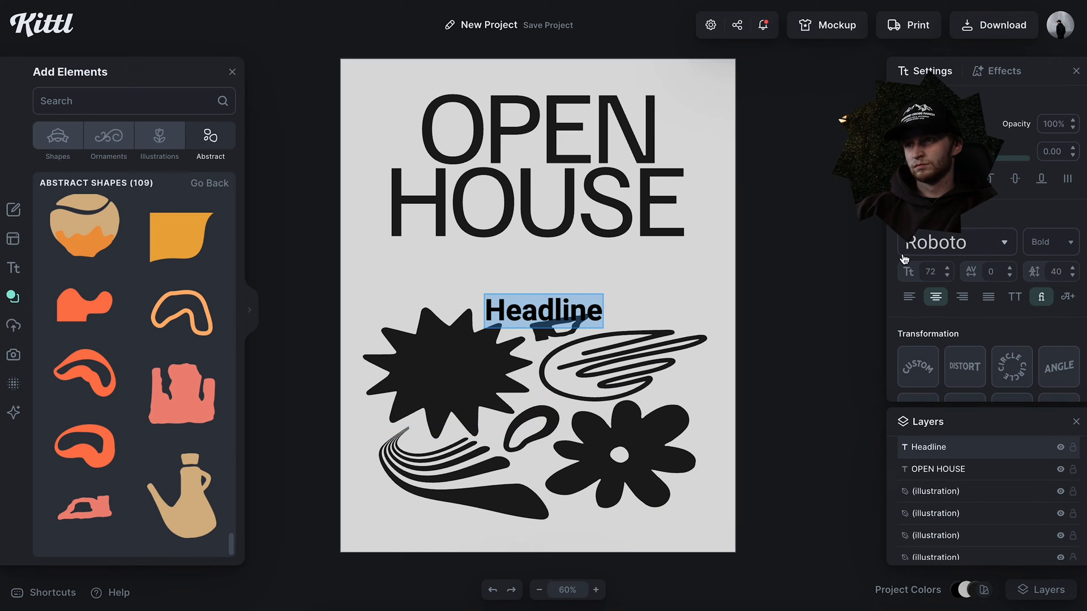
{"action": "type", "text": "777"}
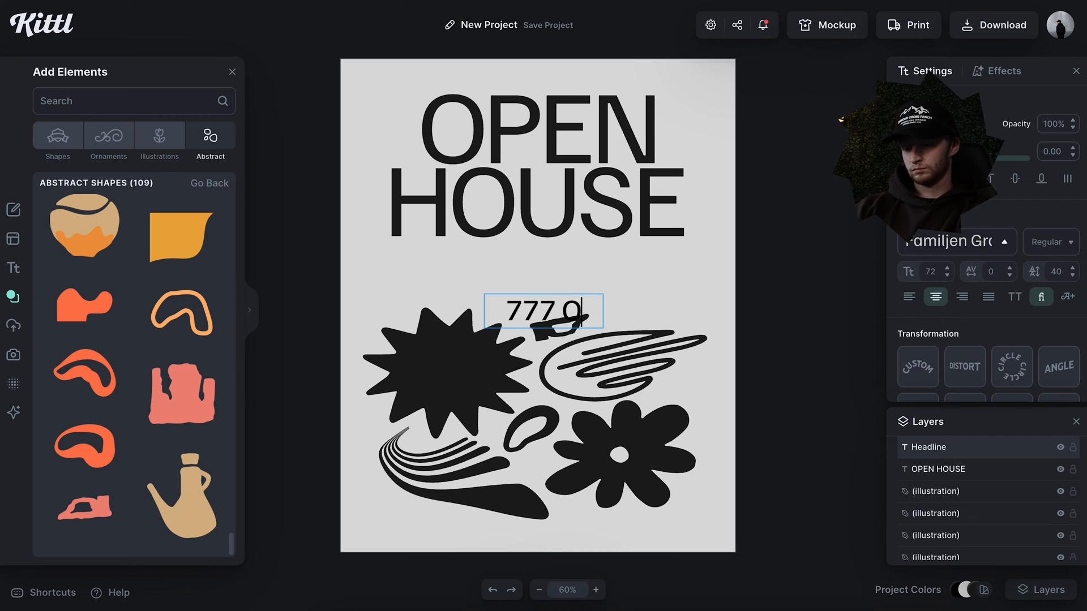
{"action": "key", "text": "Return"}
{"action": "type", "text": "OPEN HOUSE ST"}
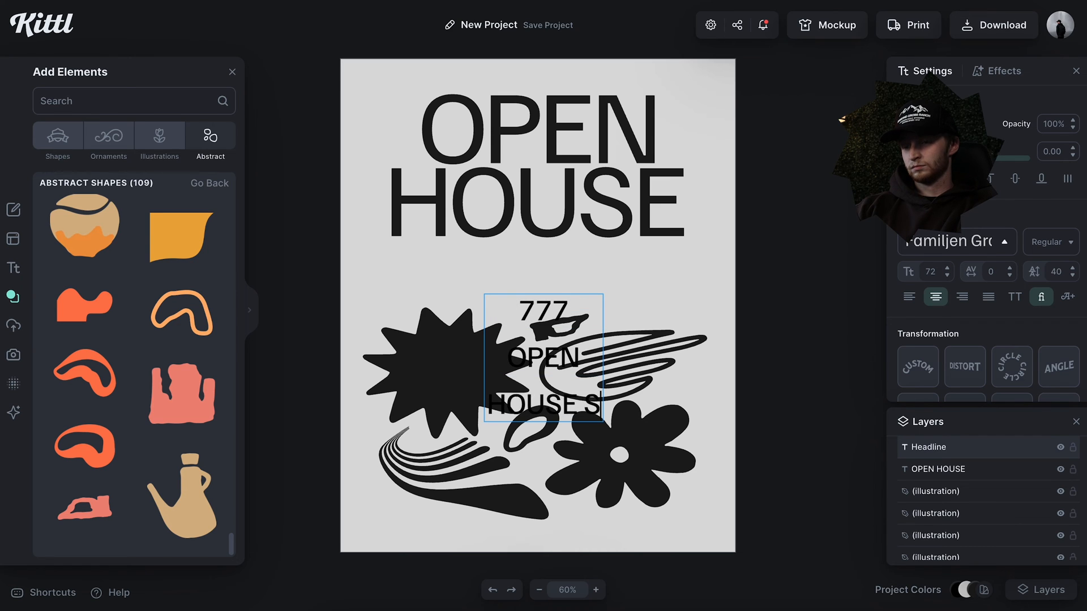
{"action": "key", "text": "Escape"}
{"action": "left_click_drag", "start_coordinate": [604, 371], "coordinate": [760, 342]}
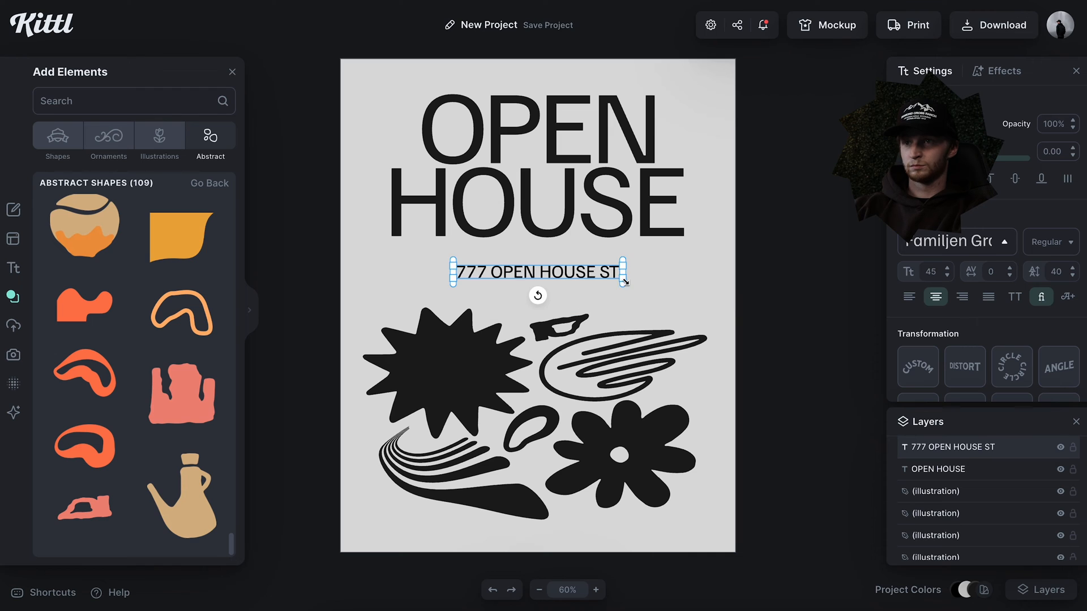
{"action": "left_click_drag", "start_coordinate": [625, 281], "coordinate": [609, 276]}
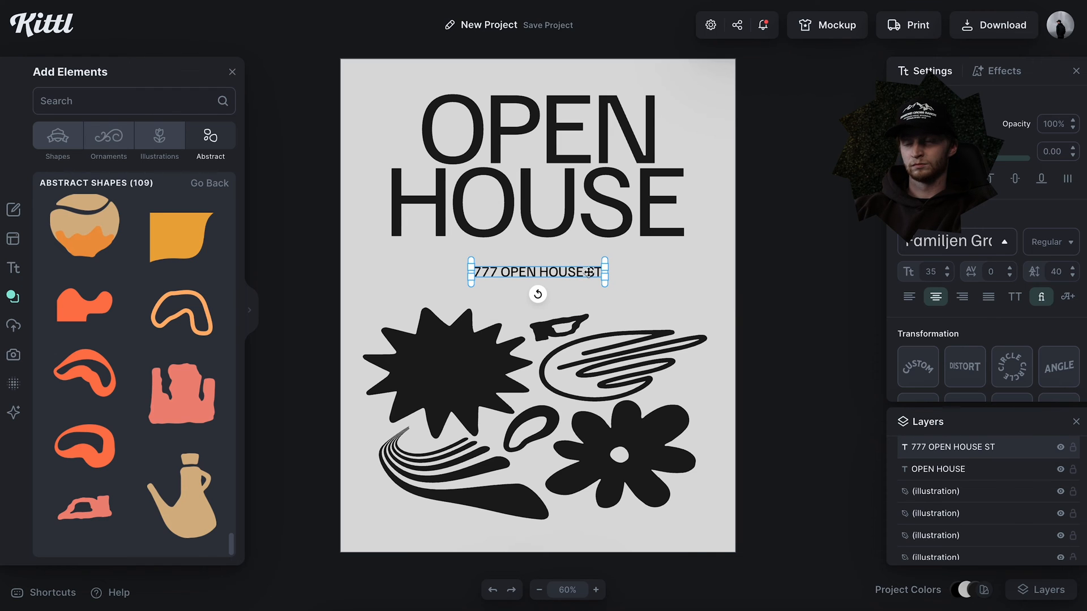
Step: Set the weight of the address text to SemiBold
{"action": "left_click", "coordinate": [650, 256]}
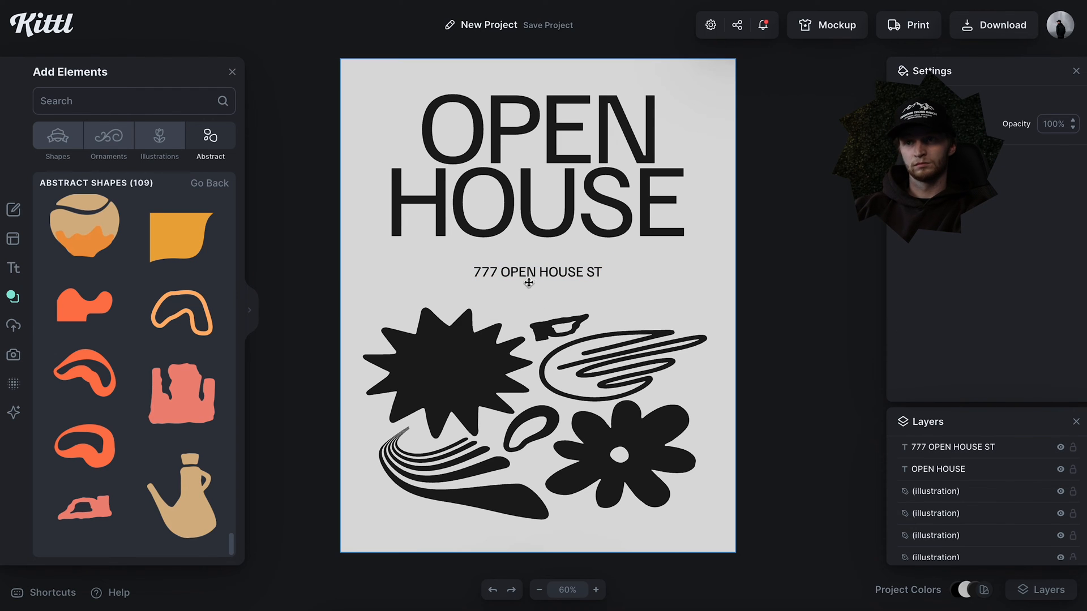
{"action": "left_click", "coordinate": [545, 273]}
{"action": "left_click", "coordinate": [1066, 249]}
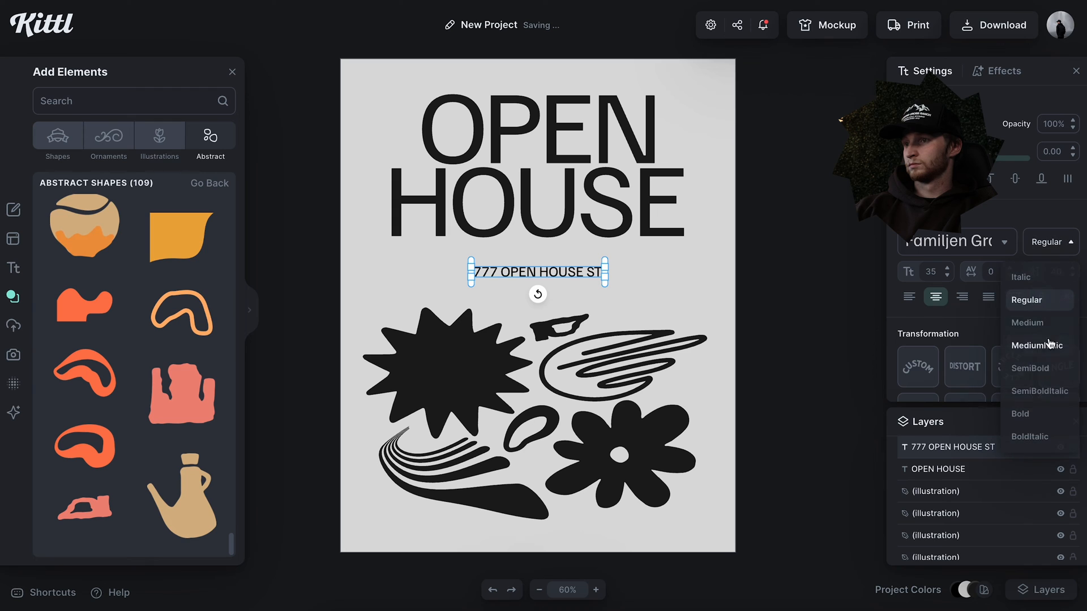
{"action": "left_click", "coordinate": [1032, 369]}
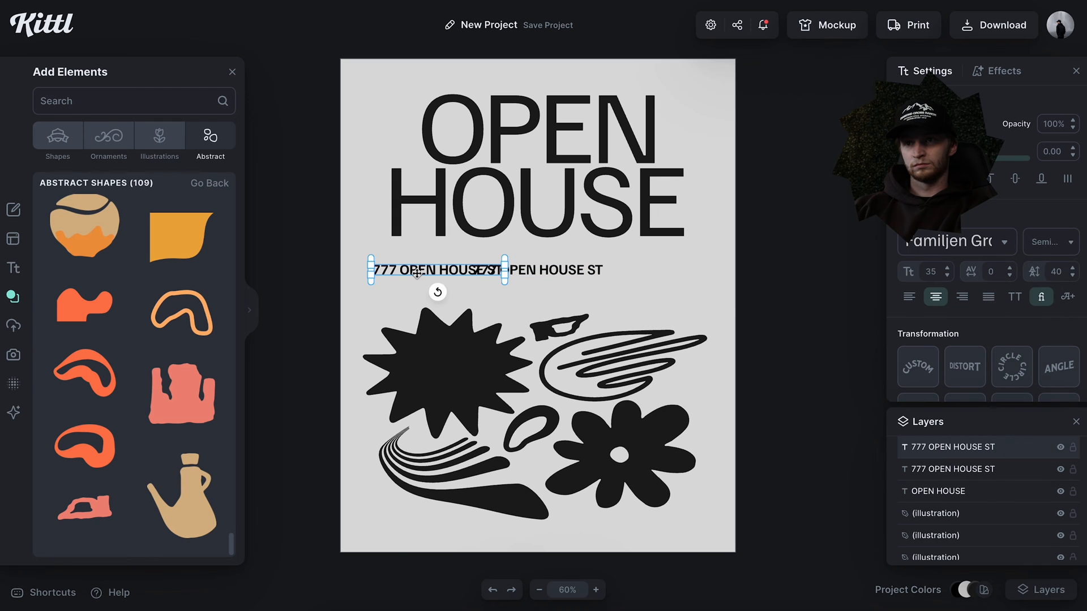
Step: Place copies of the address text on either side of it, reading "7PM" before it and "12/1" after it
{"action": "double_click", "coordinate": [416, 273]}
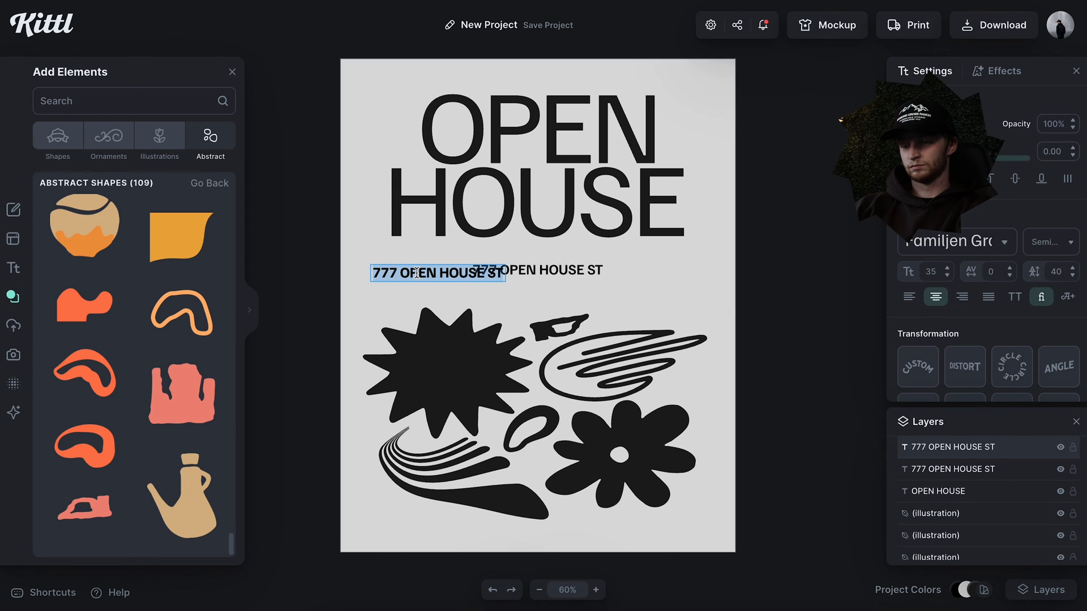
{"action": "type", "text": "7PM"}
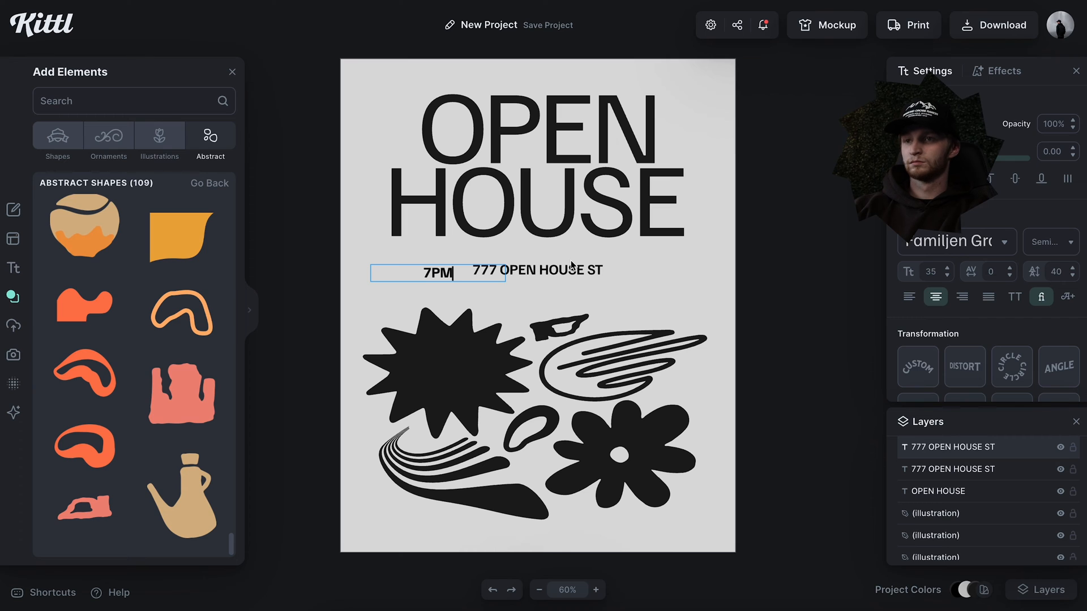
{"action": "key", "text": "Escape"}
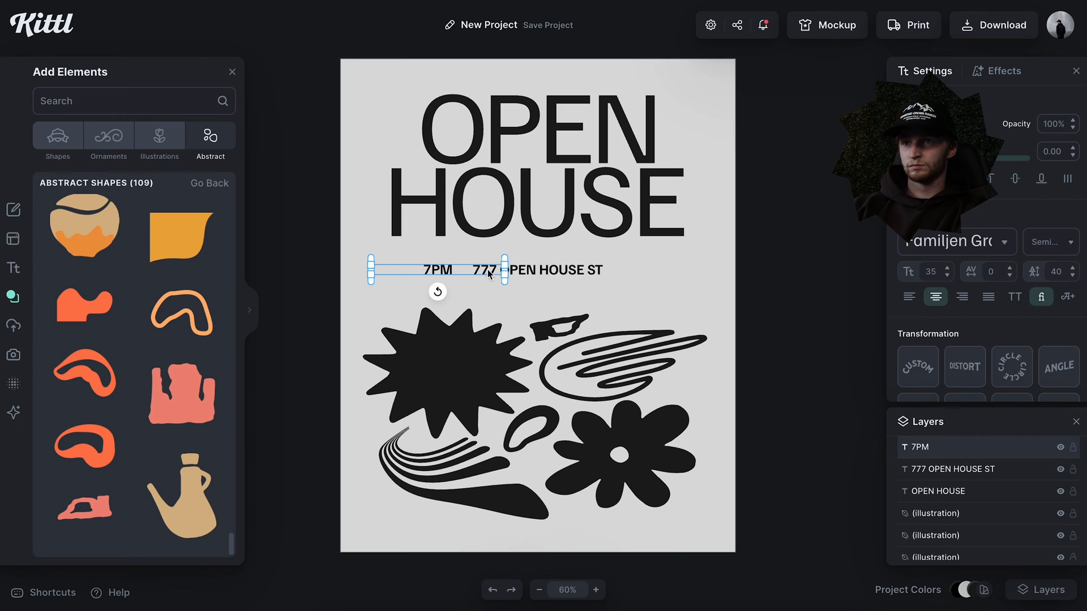
{"action": "left_click_drag", "start_coordinate": [504, 270], "coordinate": [649, 273]}
{"action": "double_click", "coordinate": [651, 272]}
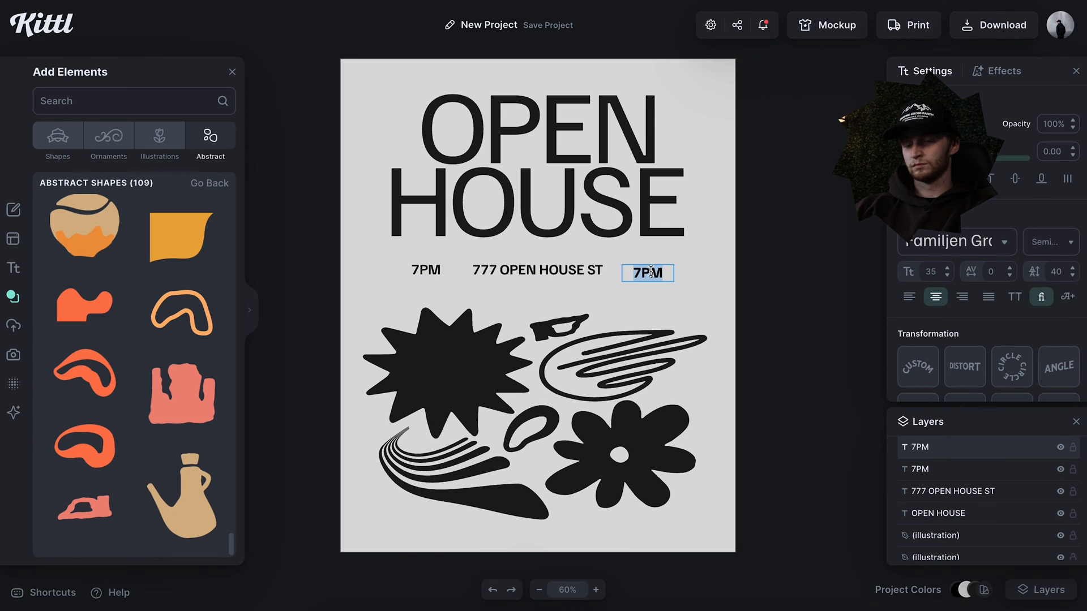
{"action": "left_click", "coordinate": [714, 277]}
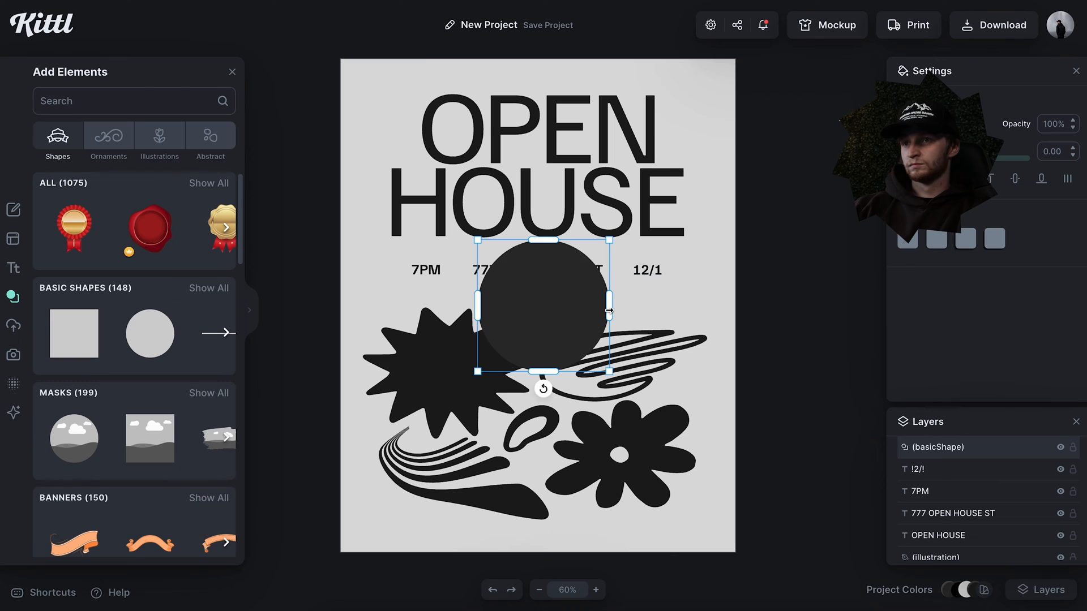
Step: Stretch a basic circle into a wide ellipse with no fill and a dark border 3.05 thick
{"action": "left_click_drag", "start_coordinate": [613, 309], "coordinate": [730, 305]}
{"action": "left_click", "coordinate": [942, 124]}
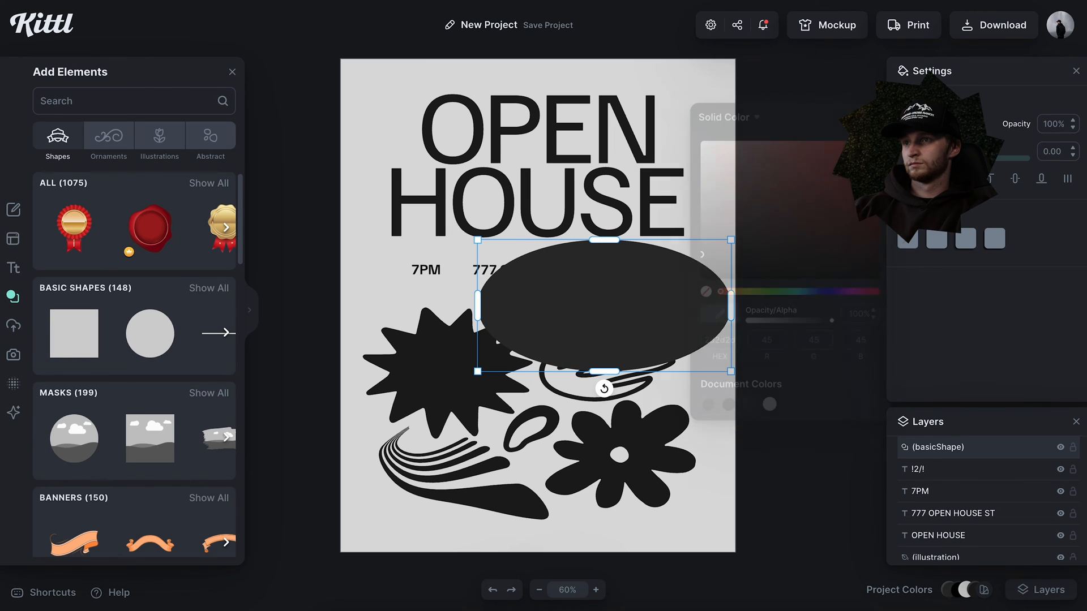
{"action": "key", "text": "Escape"}
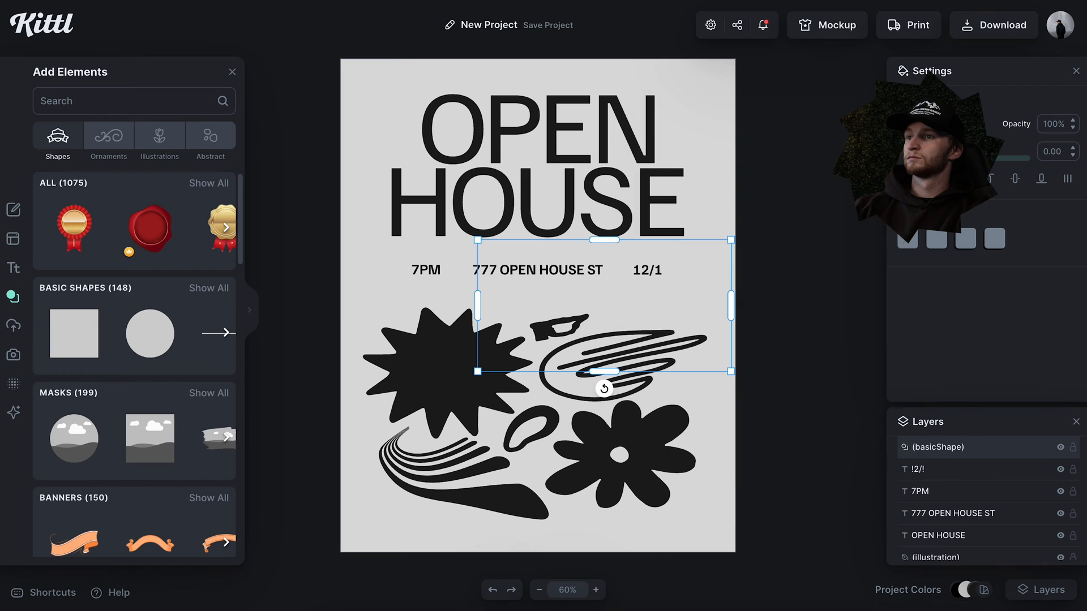
{"action": "left_click", "coordinate": [948, 151]}
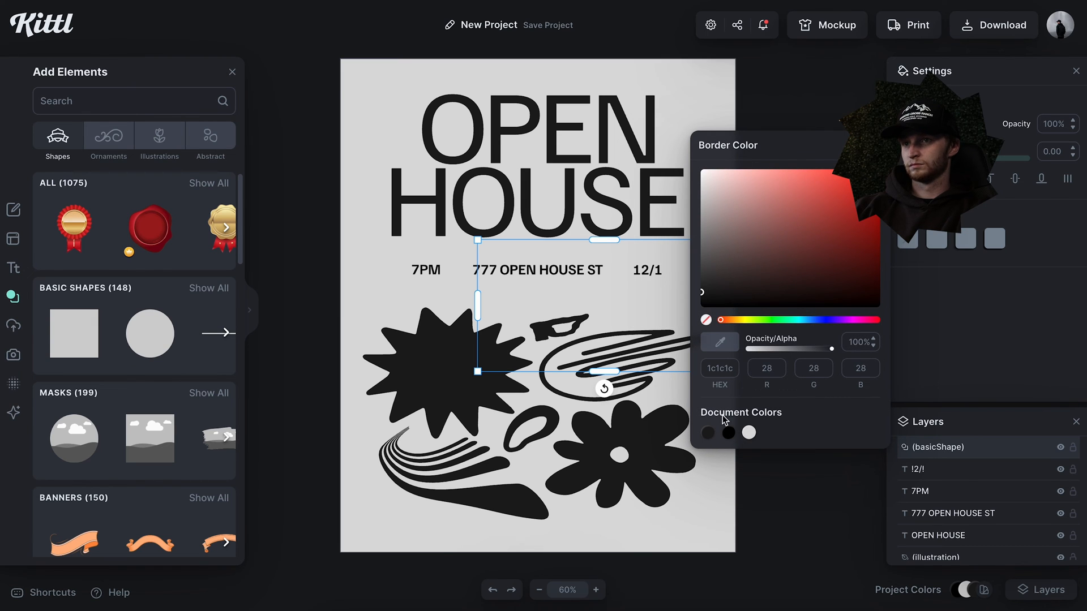
{"action": "key", "text": "Escape"}
{"action": "left_click_drag", "start_coordinate": [969, 159], "coordinate": [975, 159]}
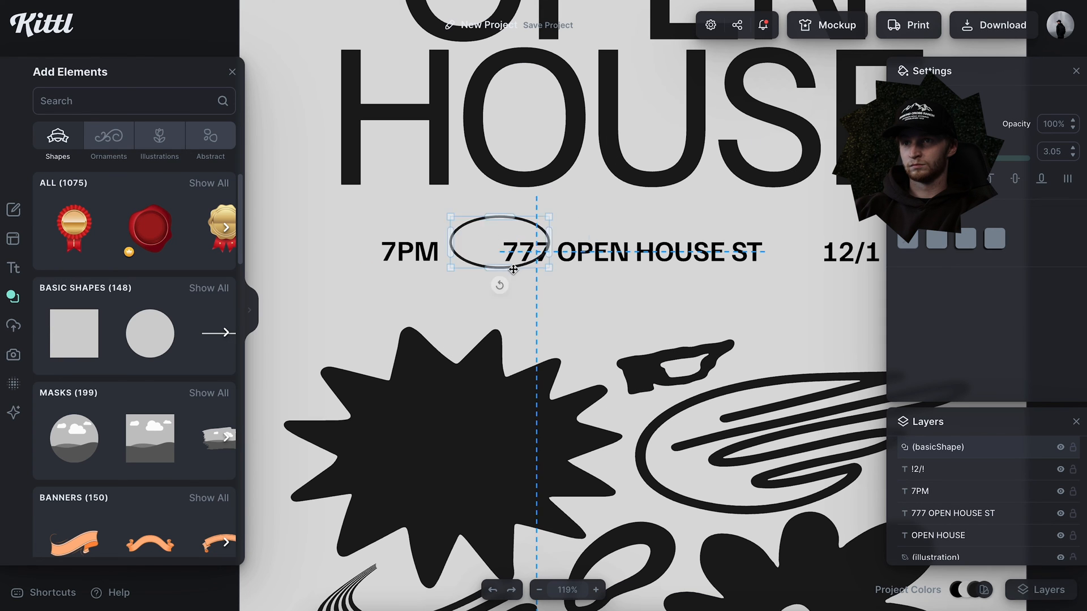
Step: Fit the outlined ellipse around the "7PM" text and place a duplicate around "12/1"
{"action": "left_click_drag", "start_coordinate": [539, 252], "coordinate": [451, 268]}
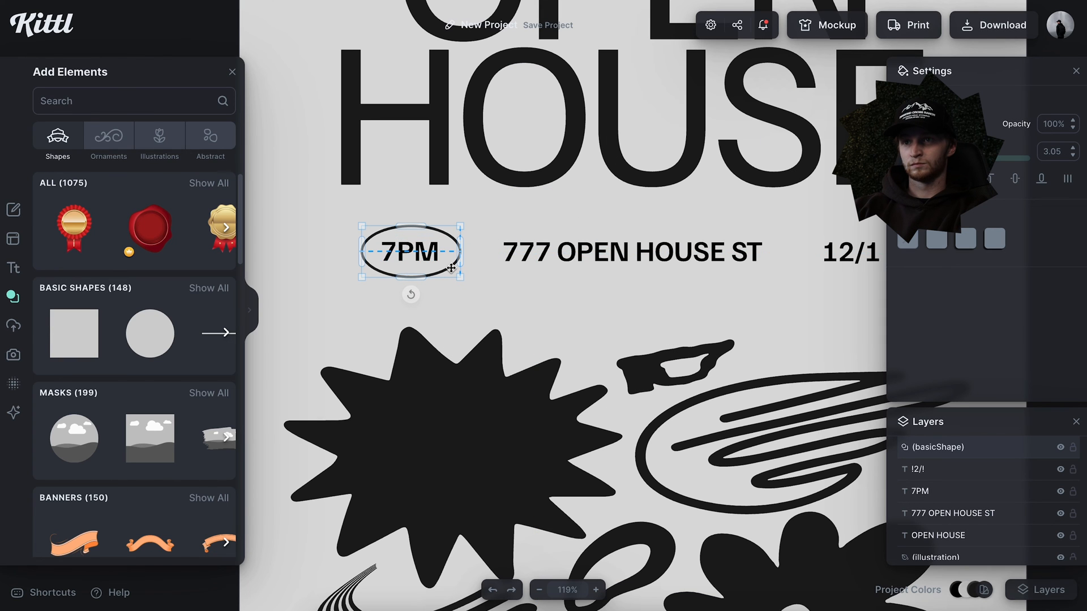
{"action": "scroll", "coordinate": [439, 271], "scroll_direction": "right", "scroll_amount": 5}
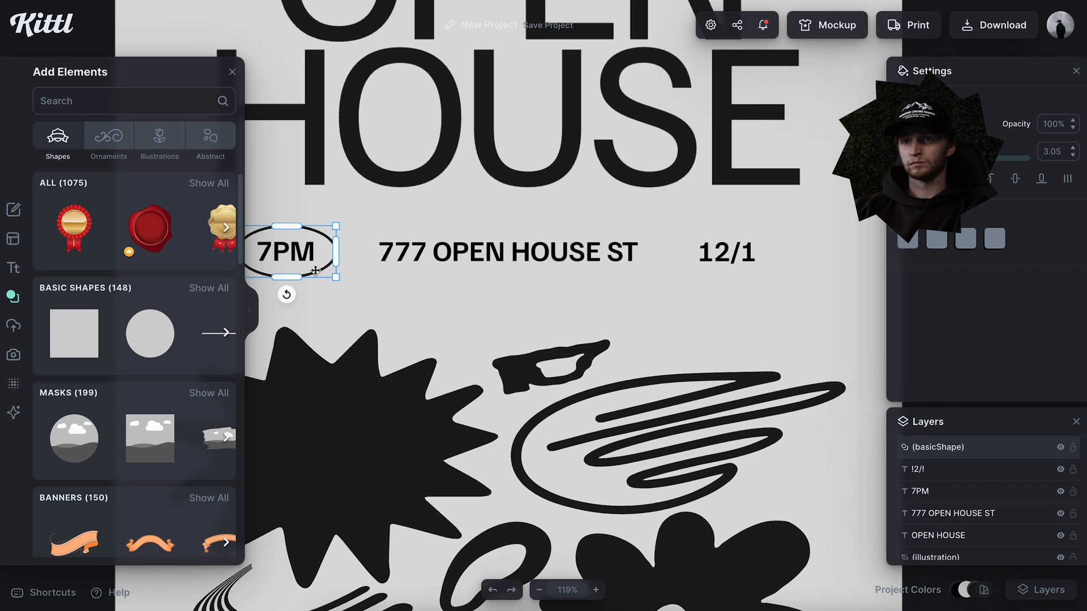
{"action": "left_click_drag", "start_coordinate": [322, 271], "coordinate": [762, 267]}
{"action": "left_click", "coordinate": [803, 265]}
Step: Duplicate the address text below the shapes, change the copy to "NO ENTRY FEE", and reduce it to size 18
{"action": "scroll", "coordinate": [803, 268], "scroll_direction": "down", "scroll_amount": 5}
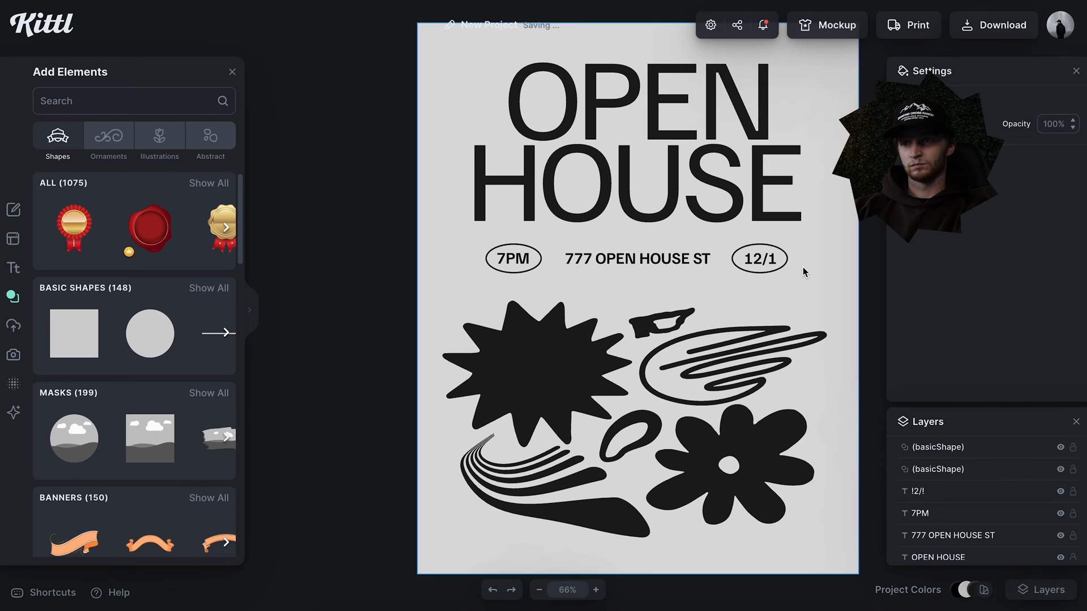
{"action": "scroll", "coordinate": [802, 267], "scroll_direction": "right", "scroll_amount": 3}
{"action": "left_click", "coordinate": [586, 256]}
{"action": "left_click_drag", "start_coordinate": [587, 256], "coordinate": [590, 551]}
{"action": "double_click", "coordinate": [590, 552]}
{"action": "type", "text": "N"}
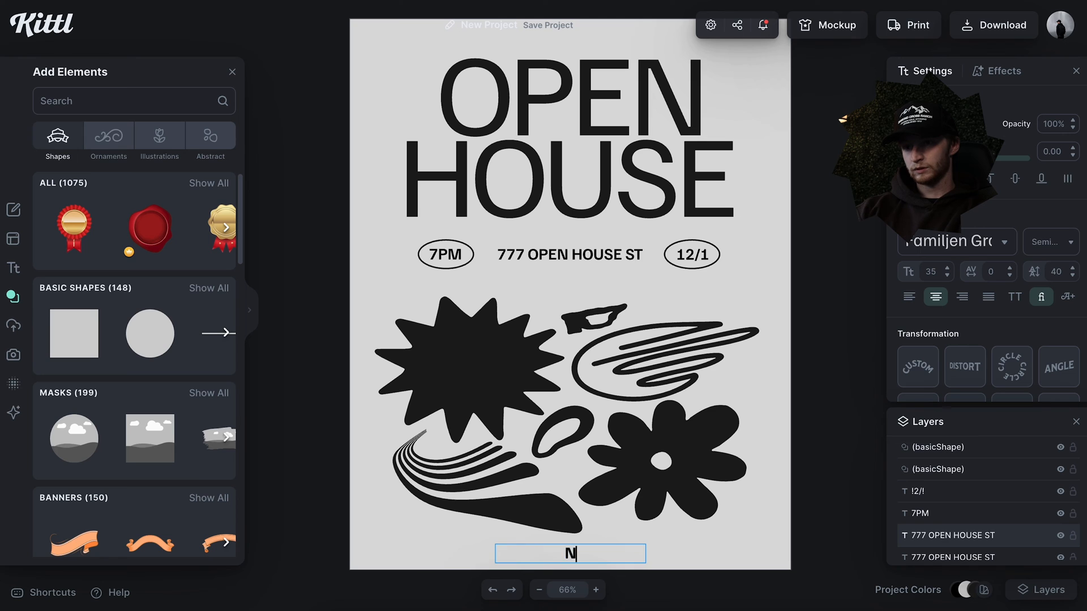
{"action": "type", "text": "O ENT"}
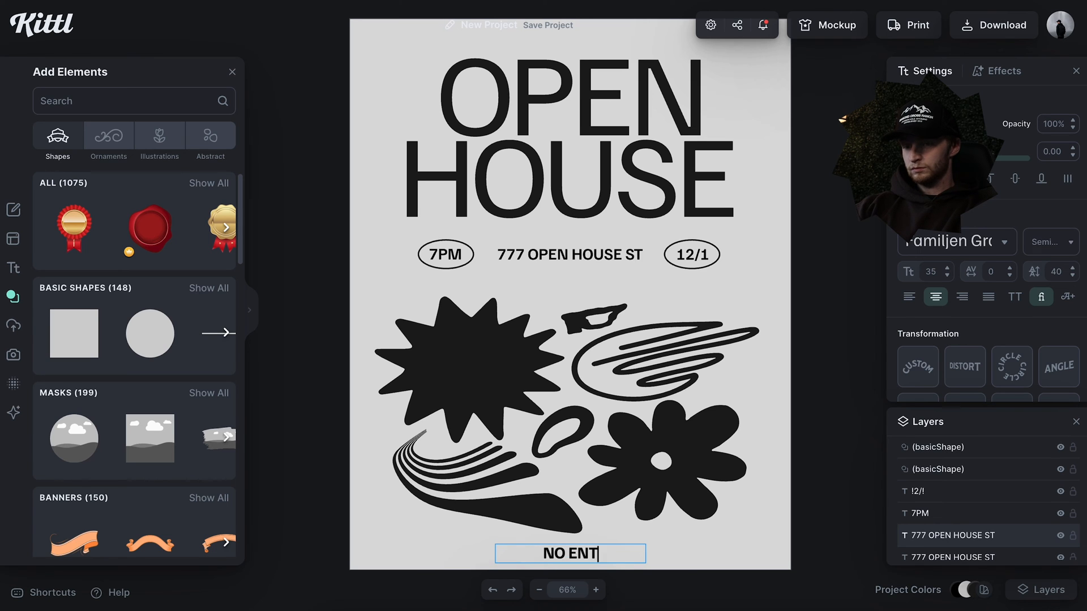
{"action": "type", "text": "RY FEE"}
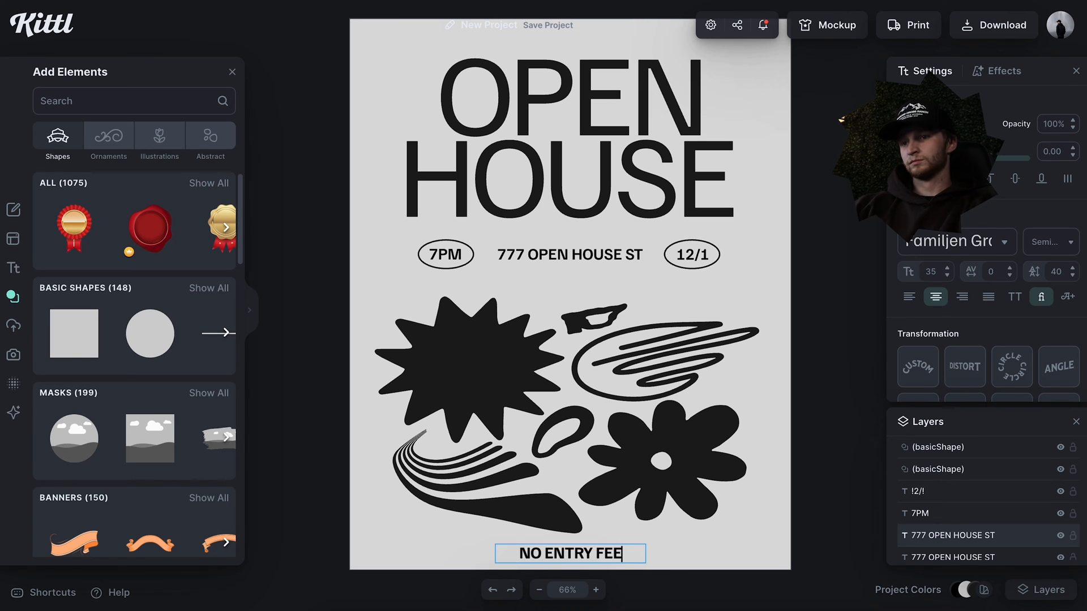
{"action": "key", "text": "Escape"}
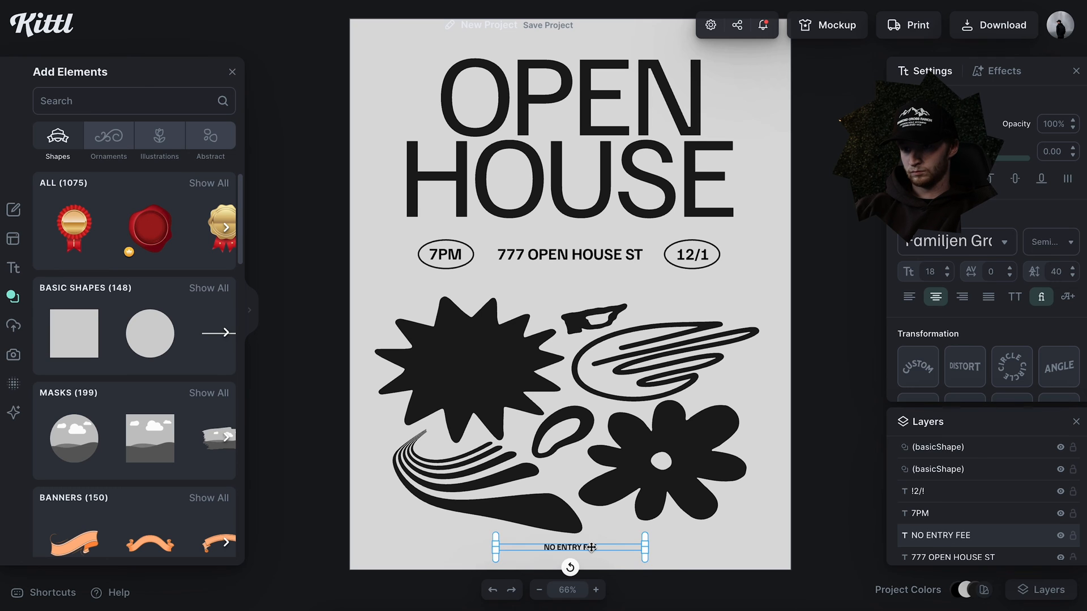
Step: Left-align the "NO ENTRY FEE" text near the poster's lower left and place a right-aligned copy at the lower right
{"action": "left_click", "coordinate": [909, 297]}
{"action": "left_click_drag", "start_coordinate": [539, 546], "coordinate": [604, 547]}
{"action": "left_click", "coordinate": [962, 298]}
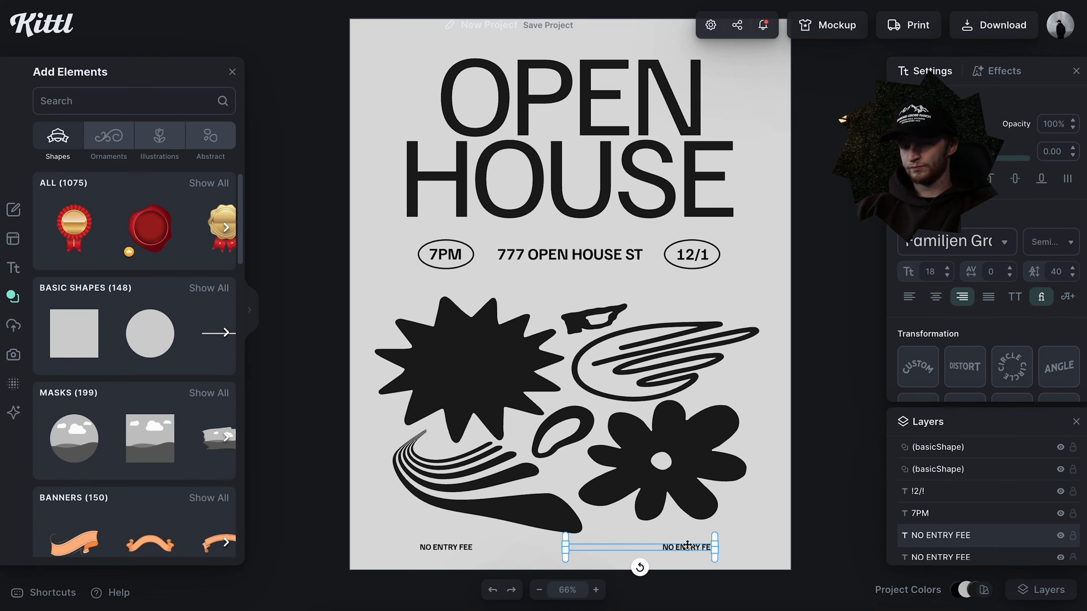
Step: Change the right-aligned copy to "BRING YOUR FRIENDS", then group both footer texts and shift them and the shapes slightly upward
{"action": "key", "text": "ctrl+a"}
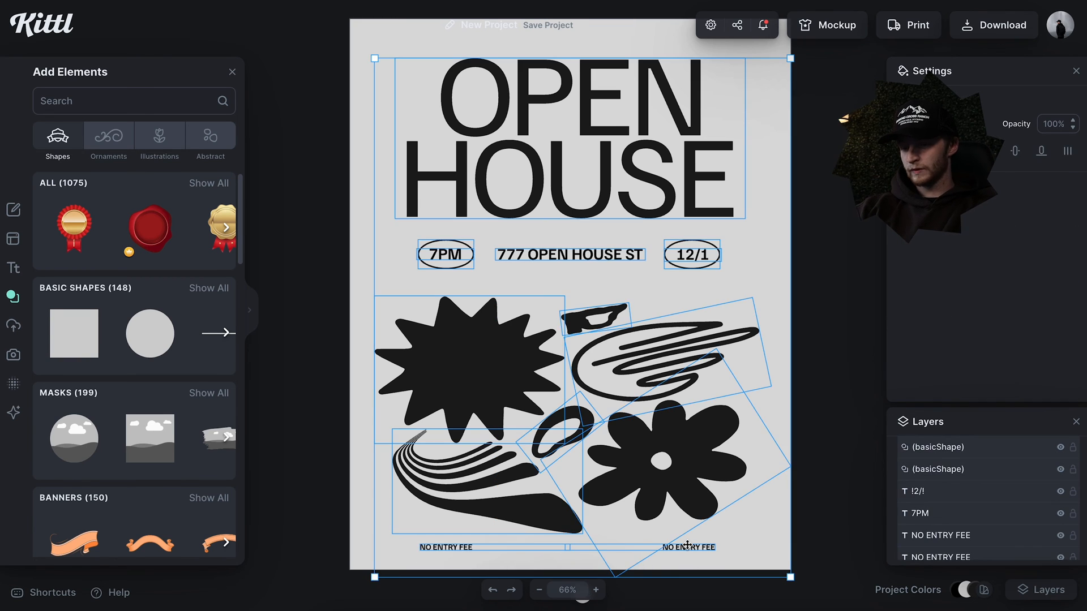
{"action": "left_click", "coordinate": [765, 552]}
{"action": "left_click", "coordinate": [687, 550]}
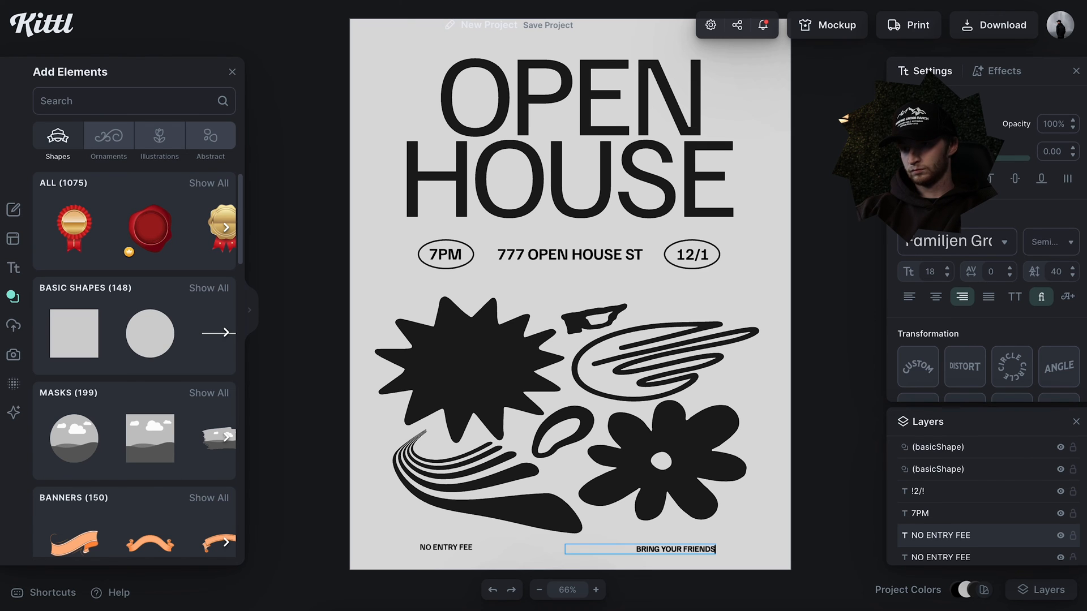
{"action": "left_click", "coordinate": [763, 562]}
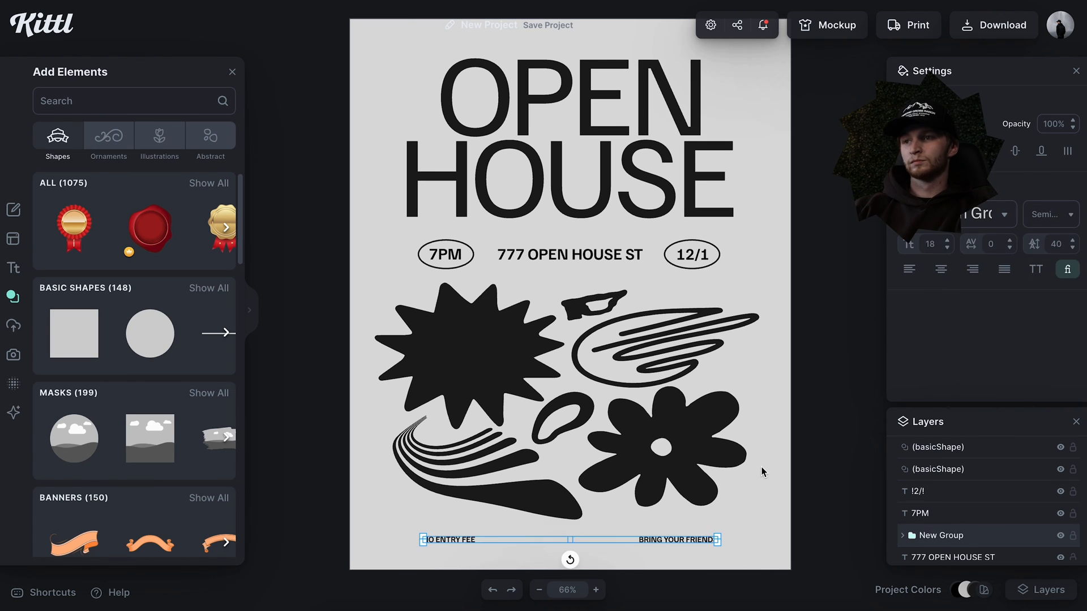
{"action": "left_click", "coordinate": [760, 468]}
Step: Nudge the flower slightly up and to the right, and adjust the small loop between the shapes
{"action": "scroll", "coordinate": [791, 507], "scroll_direction": "down", "scroll_amount": 3}
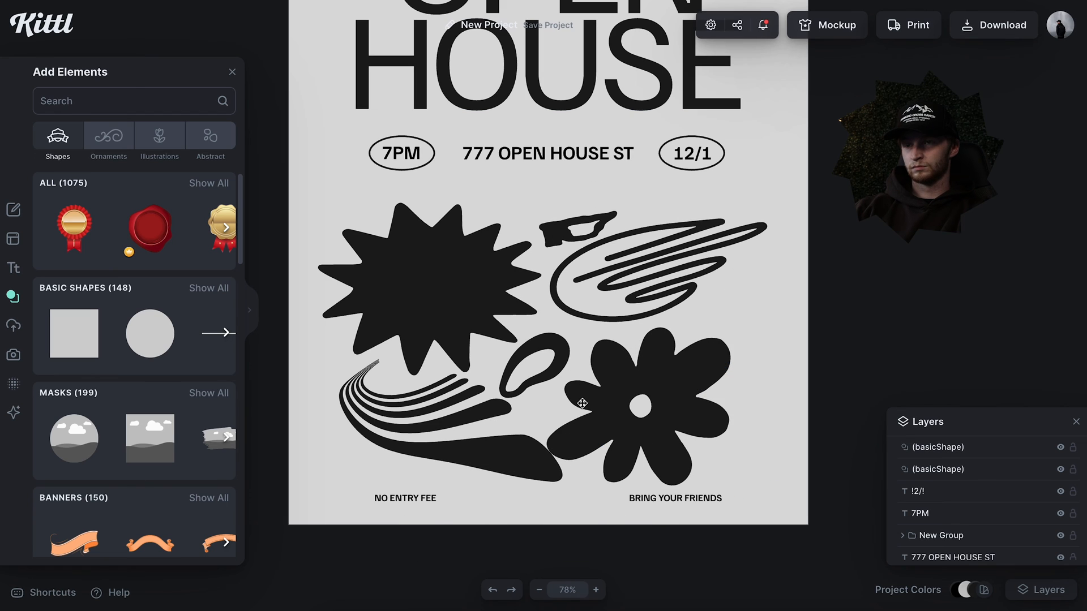
{"action": "left_click_drag", "start_coordinate": [581, 403], "coordinate": [588, 395]}
{"action": "left_click", "coordinate": [532, 389]}
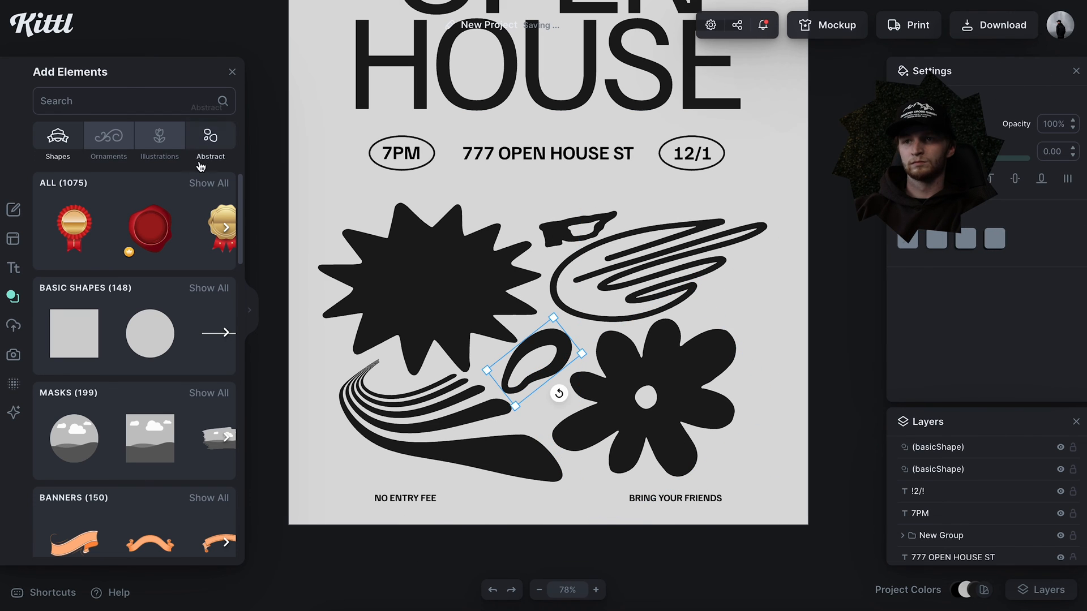
Step: Shift all the abstract shapes together slightly upward, away from the footer texts
{"action": "left_click_drag", "start_coordinate": [287, 243], "coordinate": [697, 401]}
{"action": "left_click_drag", "start_coordinate": [701, 397], "coordinate": [699, 377]}
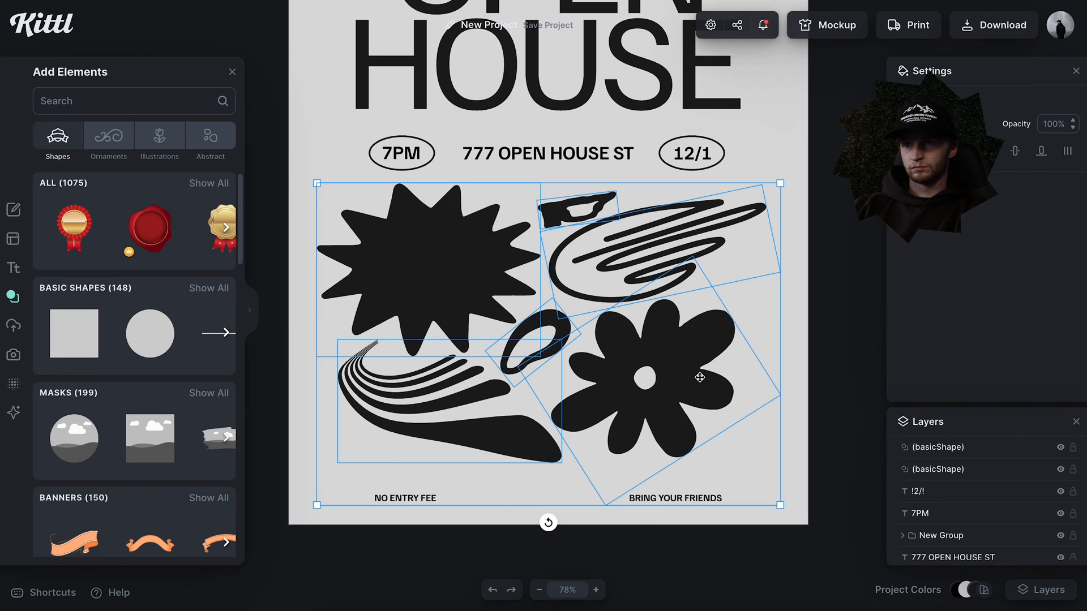
{"action": "left_click", "coordinate": [482, 543]}
Step: Duplicate the "NO ENTRY FEE" text, change the copy to "JUST ART", and center it between the two footer texts
{"action": "left_click", "coordinate": [415, 498]}
{"action": "double_click", "coordinate": [415, 498]}
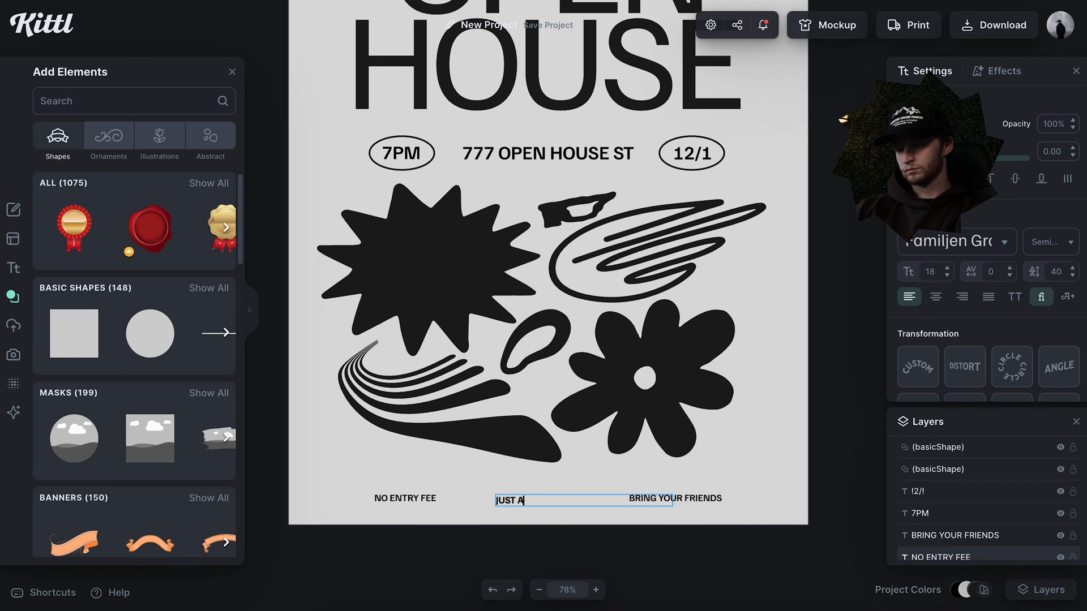
{"action": "left_click", "coordinate": [934, 306]}
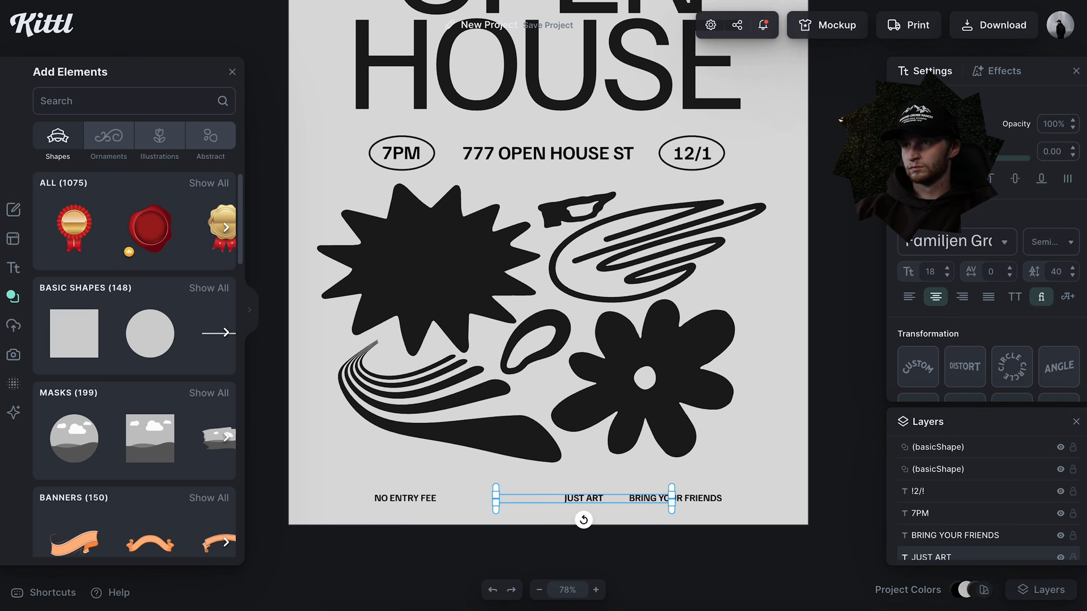
{"action": "left_click", "coordinate": [936, 179]}
{"action": "left_click", "coordinate": [827, 403]}
Step: Nudge the three footer texts together slightly upward on the poster
{"action": "scroll", "coordinate": [760, 371], "scroll_direction": "down", "scroll_amount": 5}
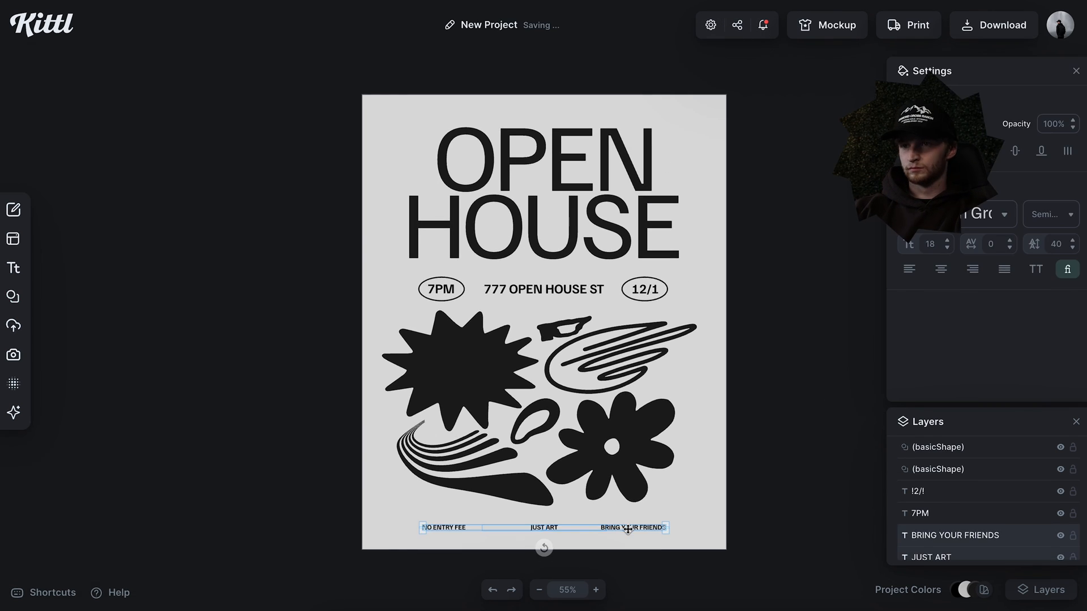
{"action": "left_click_drag", "start_coordinate": [636, 531], "coordinate": [637, 527]}
{"action": "left_click", "coordinate": [726, 496]}
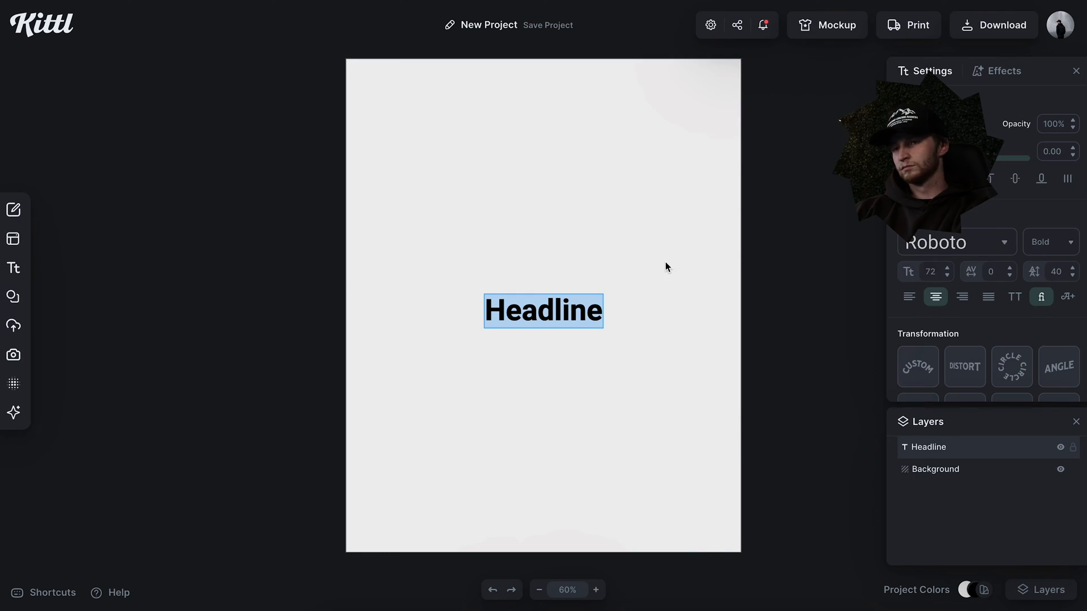
Step: Set the new poster's headline in the Krisha typeface and enlarge it to nearly the full page width
{"action": "left_click", "coordinate": [928, 242]}
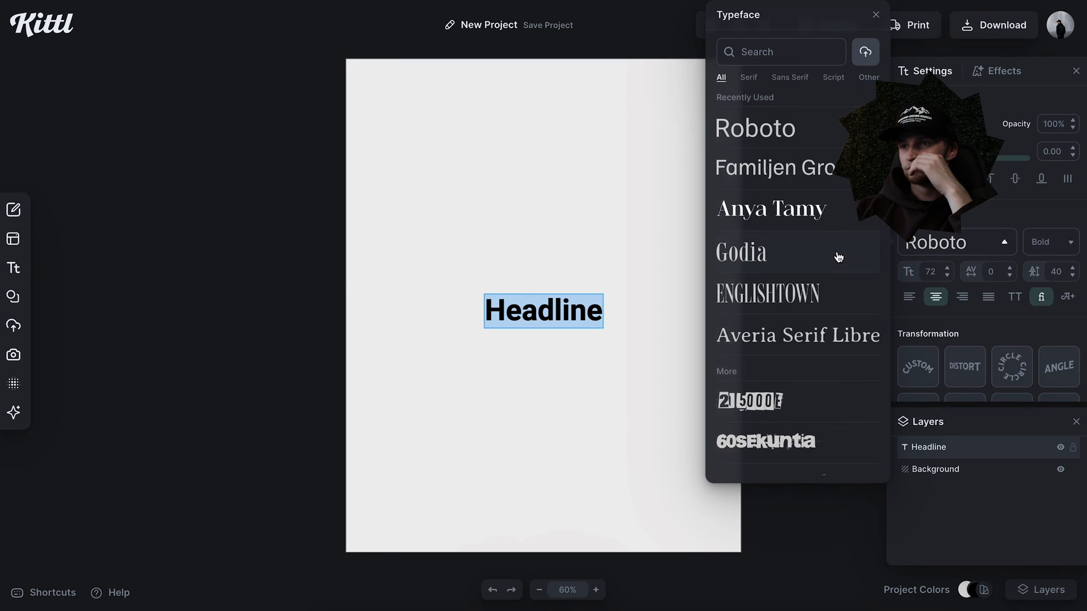
{"action": "scroll", "coordinate": [793, 255], "scroll_direction": "down", "scroll_amount": 10}
{"action": "left_click", "coordinate": [742, 243]}
{"action": "left_click", "coordinate": [612, 301]}
{"action": "left_click", "coordinate": [548, 304]}
{"action": "left_click_drag", "start_coordinate": [574, 317], "coordinate": [842, 400]}
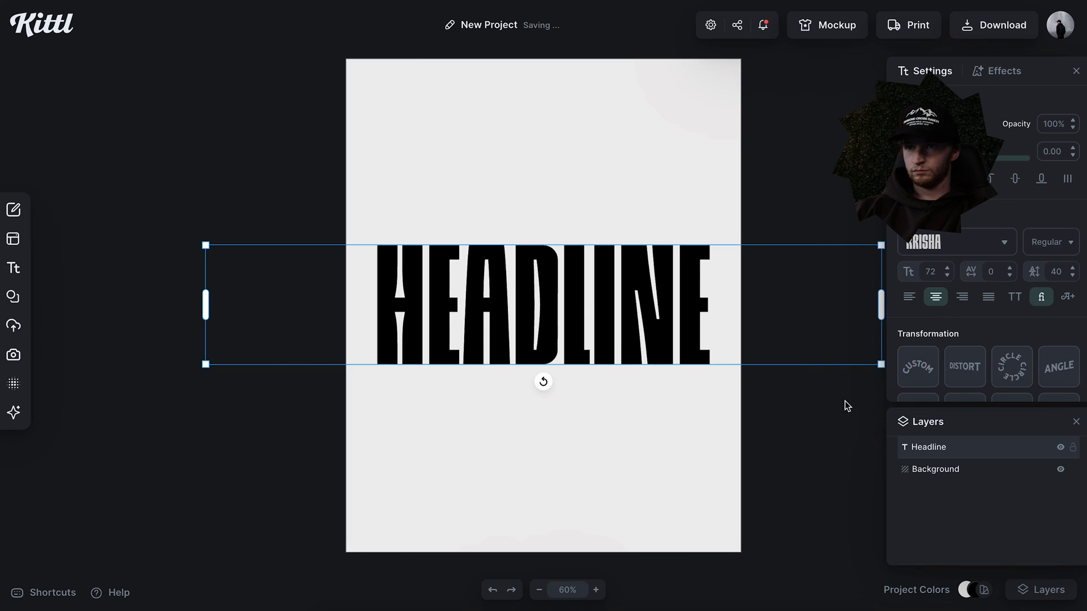
Step: Change the headline to "ART CLUB" and move it to the bottom of the poster
{"action": "double_click", "coordinate": [617, 339]}
{"action": "type", "text": "ART CLUB"}
{"action": "key", "text": "Escape"}
{"action": "left_click_drag", "start_coordinate": [661, 305], "coordinate": [662, 473]}
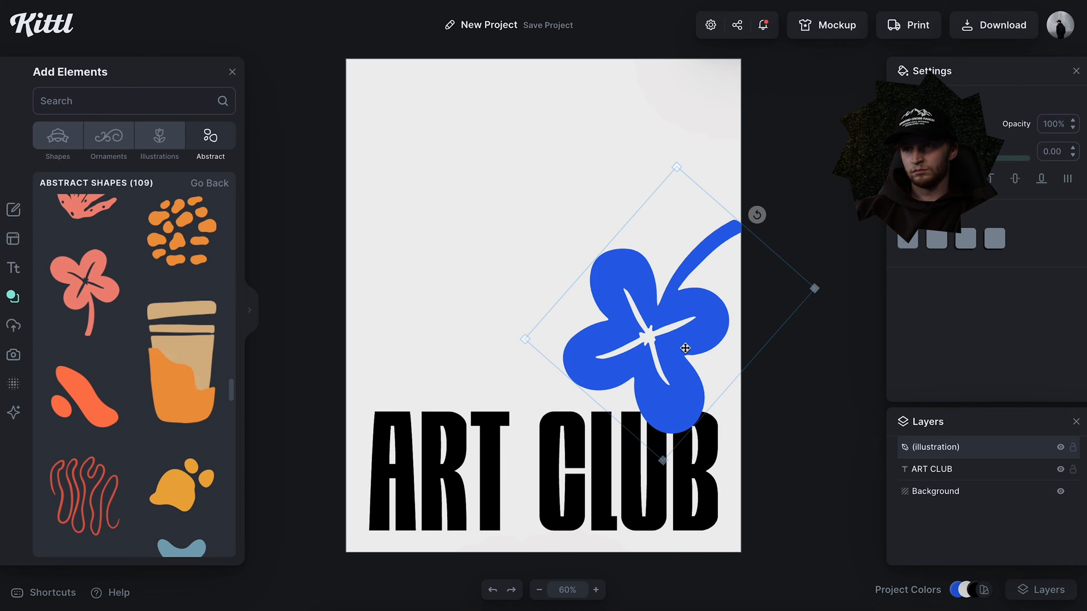
Step: Adjust the blue flower overlapping "CLUB", and add a small orange loop shape over the top of the "A" in "ART"
{"action": "left_click_drag", "start_coordinate": [684, 347], "coordinate": [691, 324]}
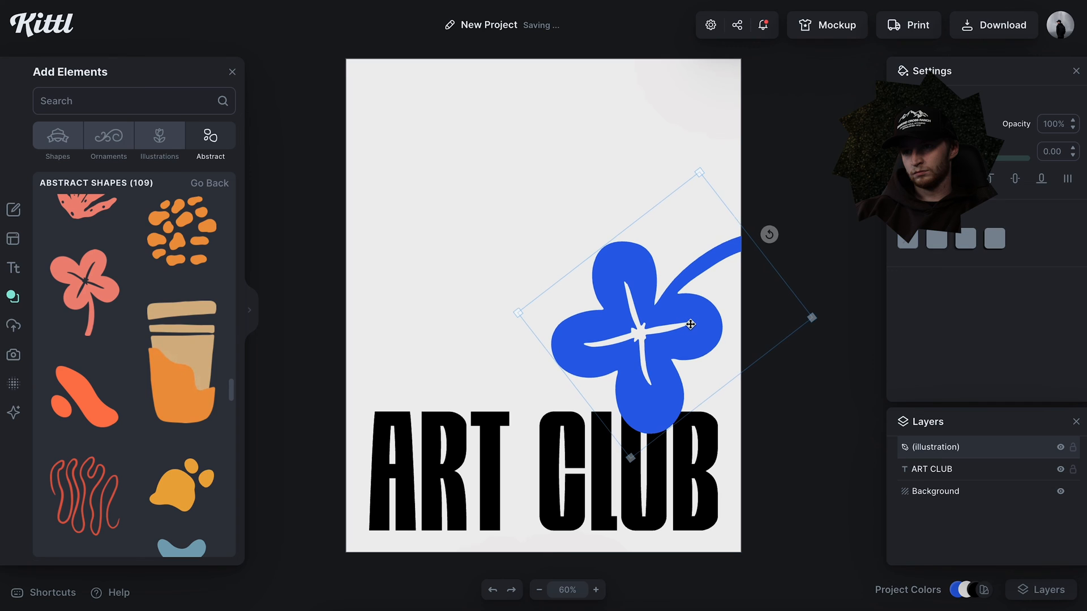
{"action": "scroll", "coordinate": [188, 440], "scroll_direction": "down", "scroll_amount": 5}
{"action": "left_click", "coordinate": [104, 439]}
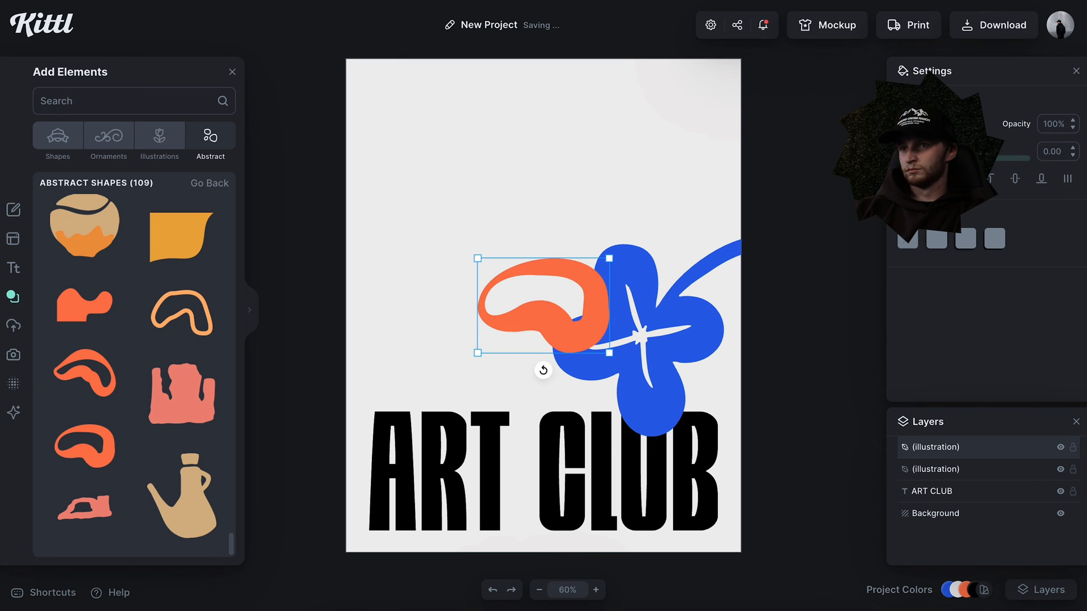
{"action": "left_click_drag", "start_coordinate": [588, 322], "coordinate": [481, 382]}
{"action": "left_click_drag", "start_coordinate": [501, 317], "coordinate": [420, 405]}
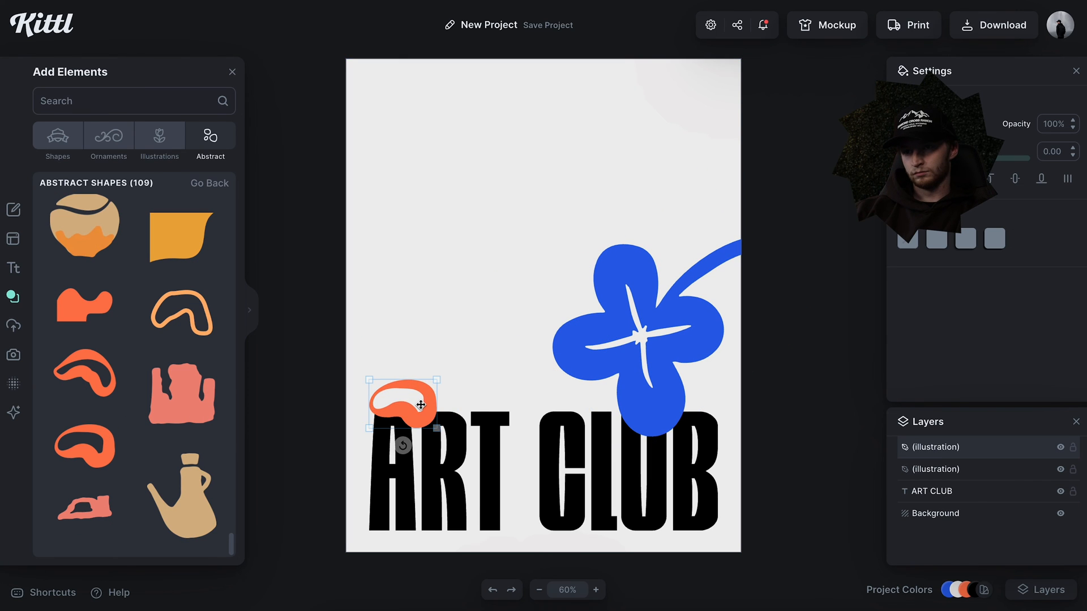
{"action": "left_click", "coordinate": [486, 332]}
Step: Add a large "JOIN US FOR" text in Familjen Grotesk at size 212, with letter and line spacing tightened to -30
{"action": "key", "text": "t"}
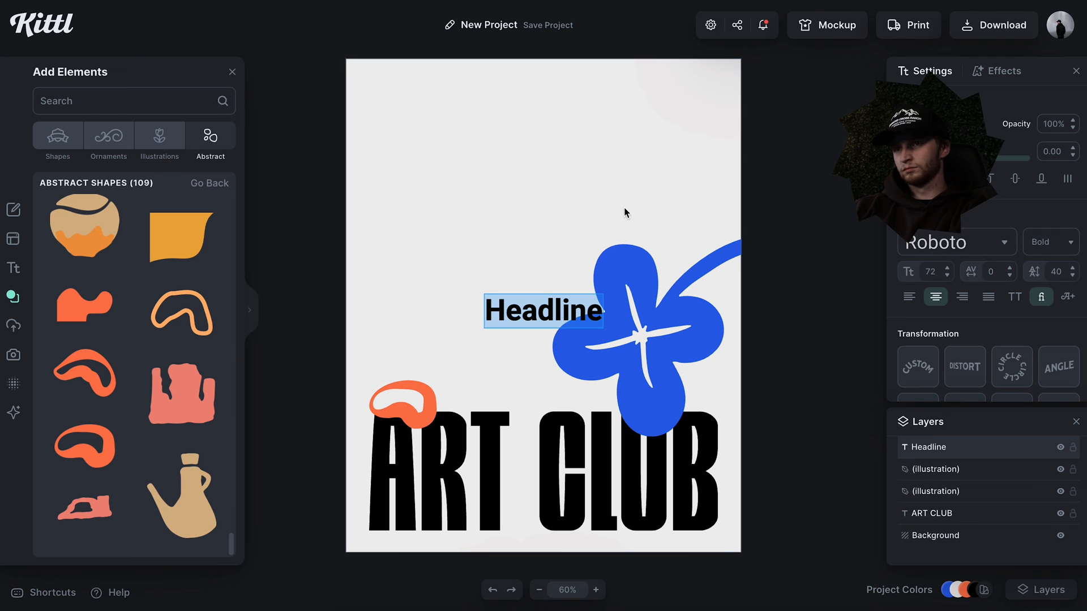
{"action": "left_click", "coordinate": [989, 246]}
{"action": "left_click", "coordinate": [775, 211]}
{"action": "double_click", "coordinate": [555, 266]}
{"action": "type", "text": "JO"}
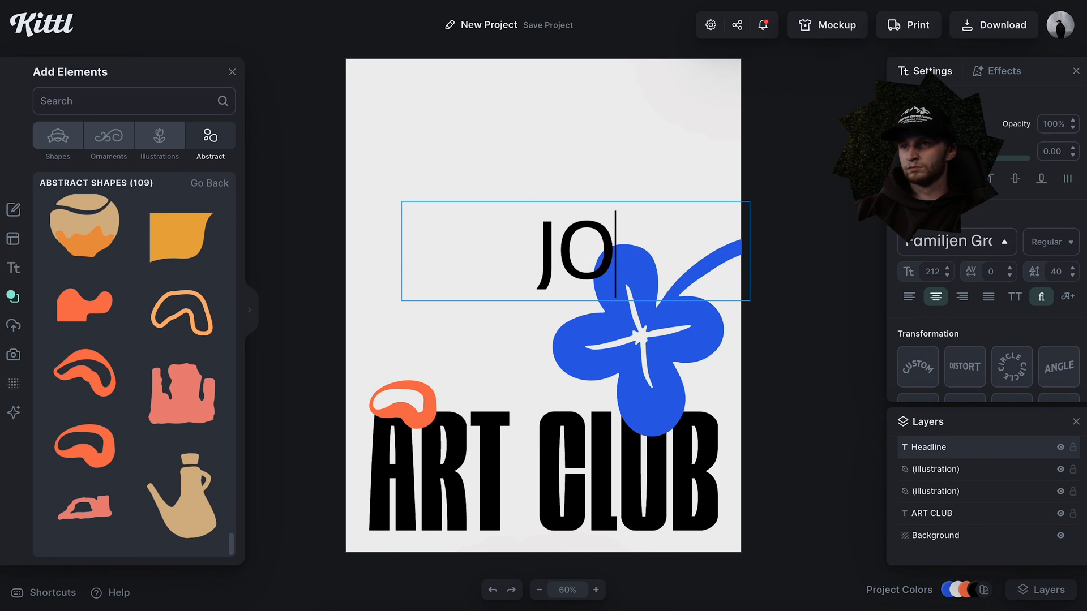
{"action": "type", "text": "IN US"}
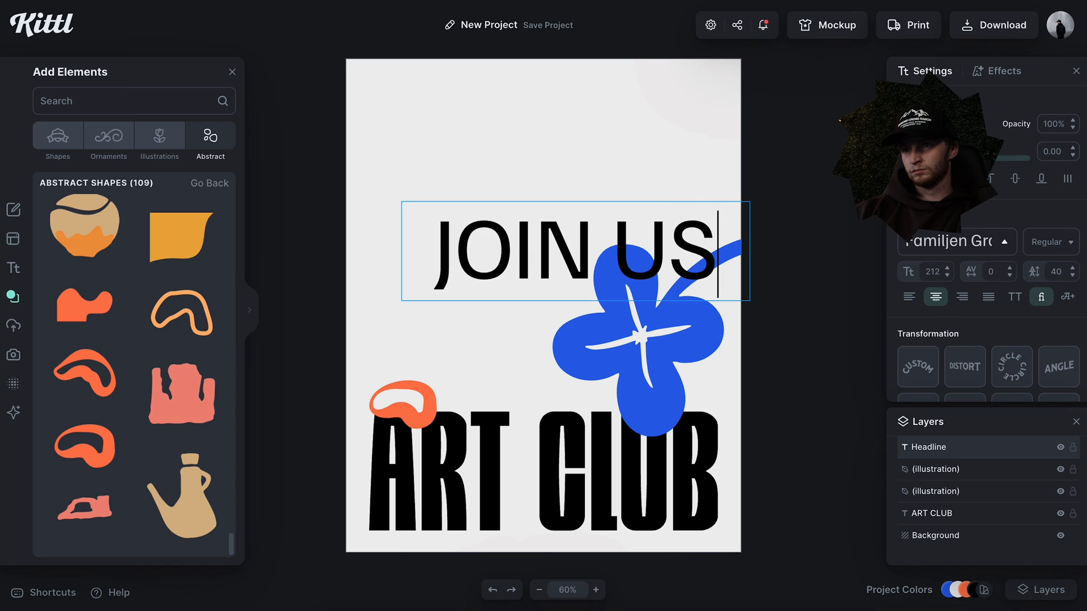
{"action": "type", "text": " FOR"}
{"action": "key", "text": "Escape"}
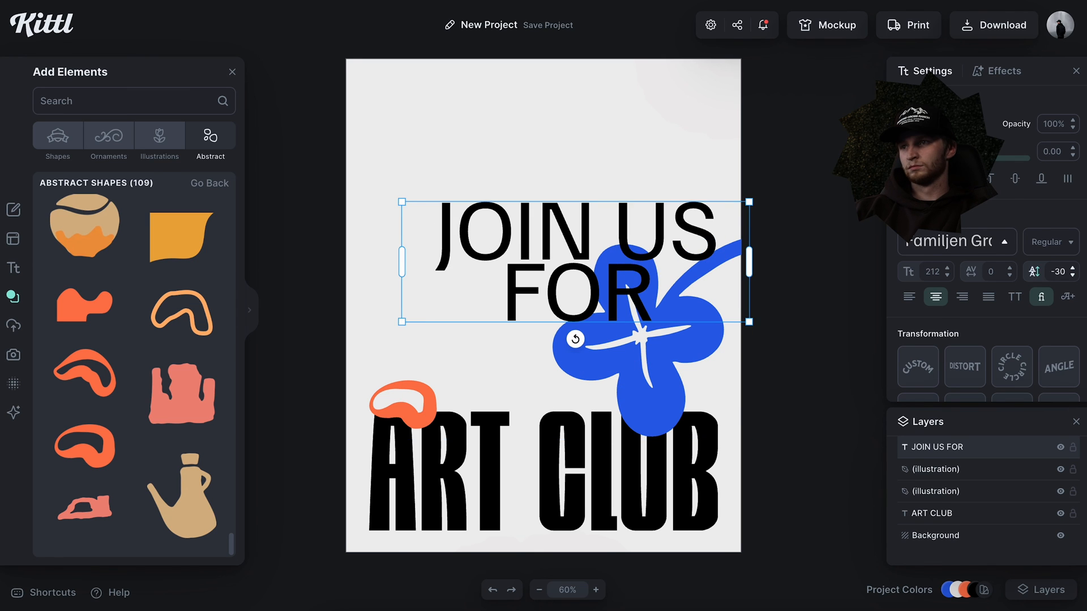
{"action": "left_click_drag", "start_coordinate": [654, 251], "coordinate": [657, 251]}
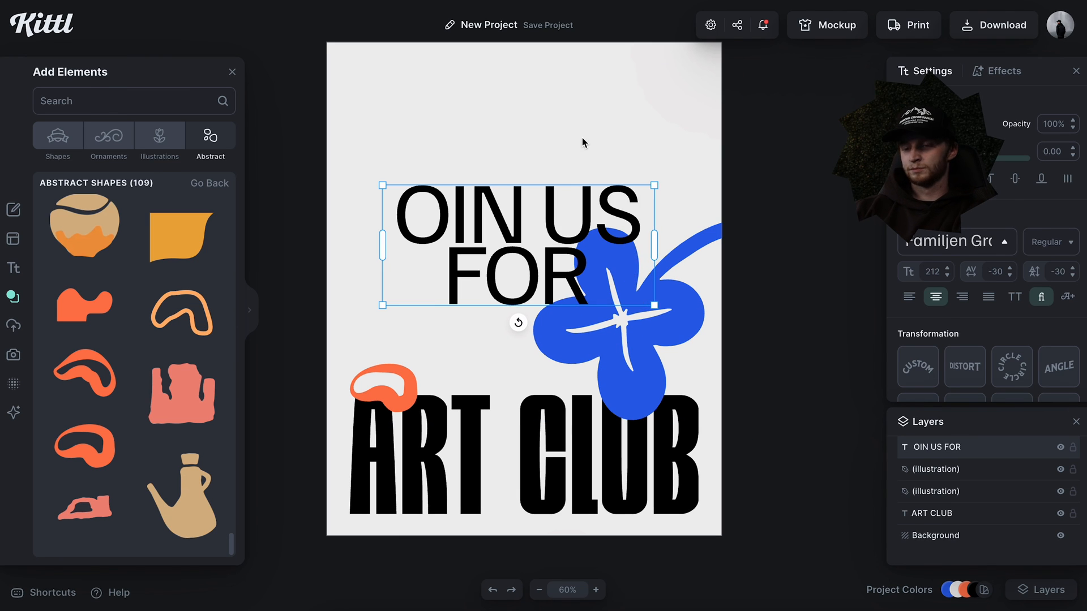
Step: Add a Luxurious Script "J" in front of "OIN US" and move the grouped "JOIN US" to the top of the poster
{"action": "key", "text": "t"}
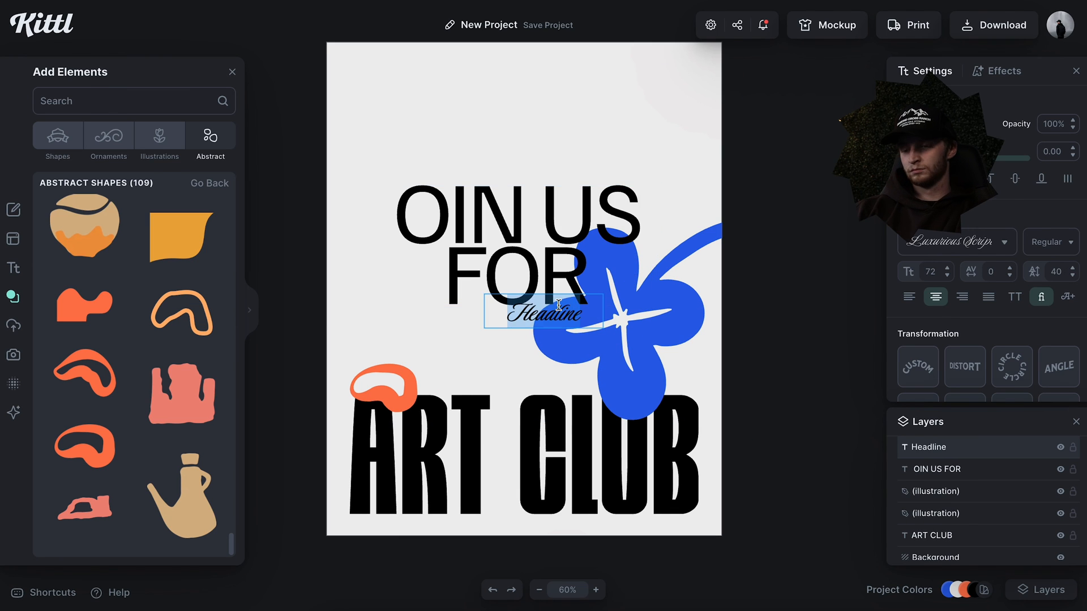
{"action": "type", "text": "J"}
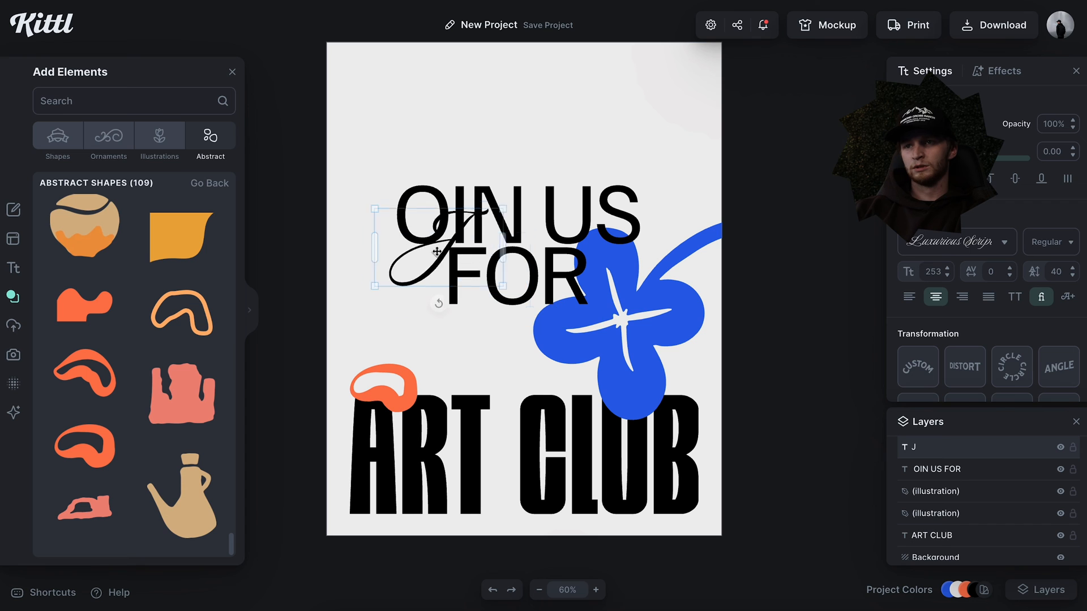
{"action": "left_click_drag", "start_coordinate": [445, 259], "coordinate": [388, 222]}
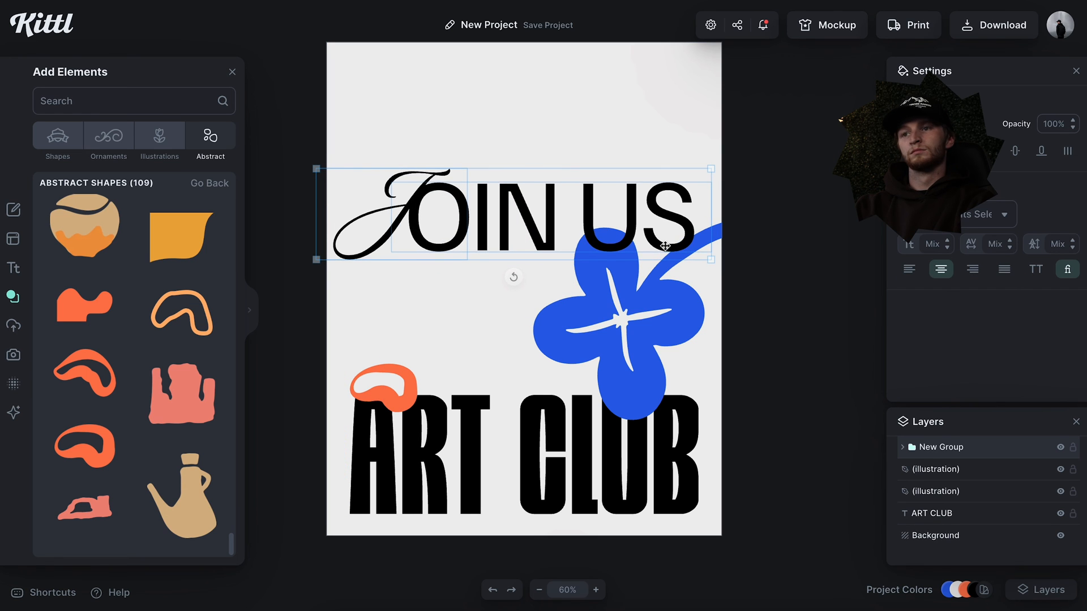
{"action": "left_click_drag", "start_coordinate": [667, 247], "coordinate": [670, 132]}
{"action": "left_click", "coordinate": [617, 198]}
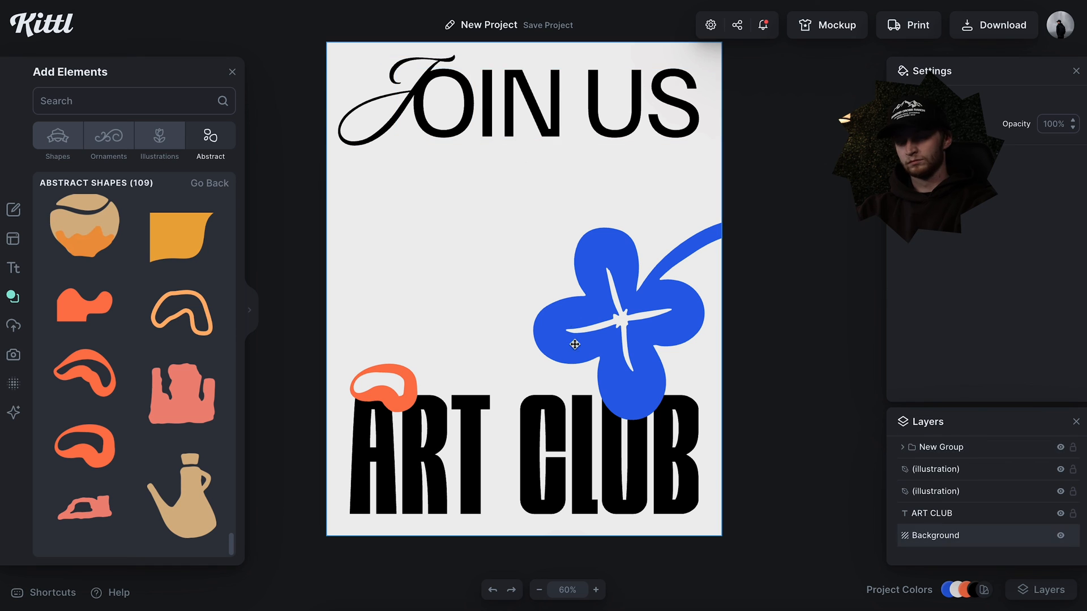
Step: Add "for" in Luxurious Script, enlarge it to size 712, and place it between "JOIN US" and "ART CLUB"
{"action": "key", "text": "t"}
{"action": "left_click", "coordinate": [951, 252]}
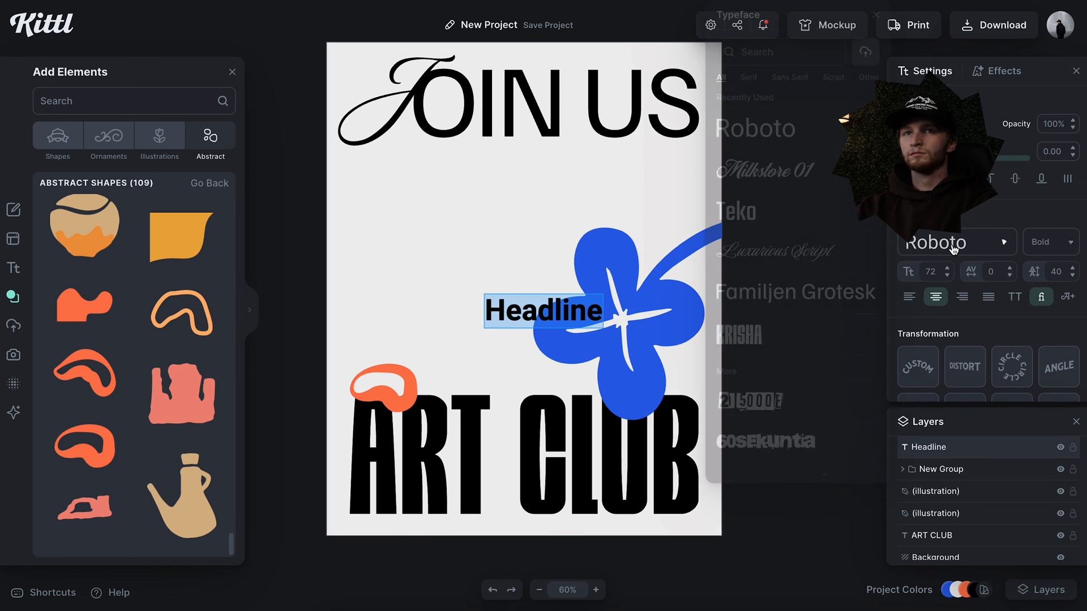
{"action": "left_click", "coordinate": [791, 258]}
{"action": "left_click_drag", "start_coordinate": [516, 318], "coordinate": [823, 493]}
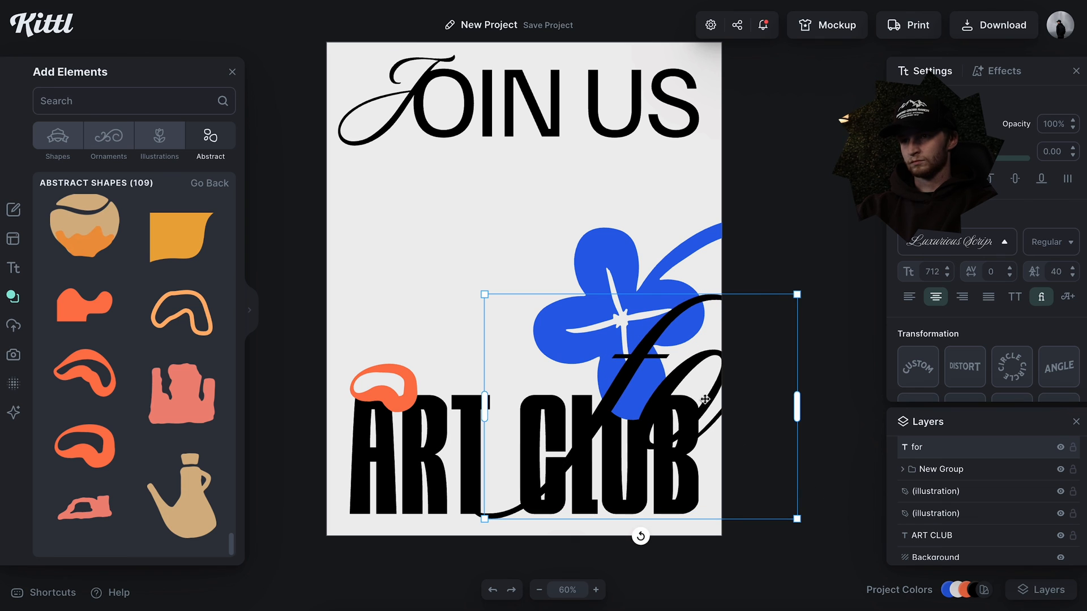
{"action": "left_click_drag", "start_coordinate": [704, 399], "coordinate": [572, 284]}
{"action": "left_click_drag", "start_coordinate": [572, 284], "coordinate": [528, 289]}
Step: Try the blue flower in front of "for" and slightly farther right, and undo both changes
{"action": "left_click_drag", "start_coordinate": [669, 332], "coordinate": [695, 334]}
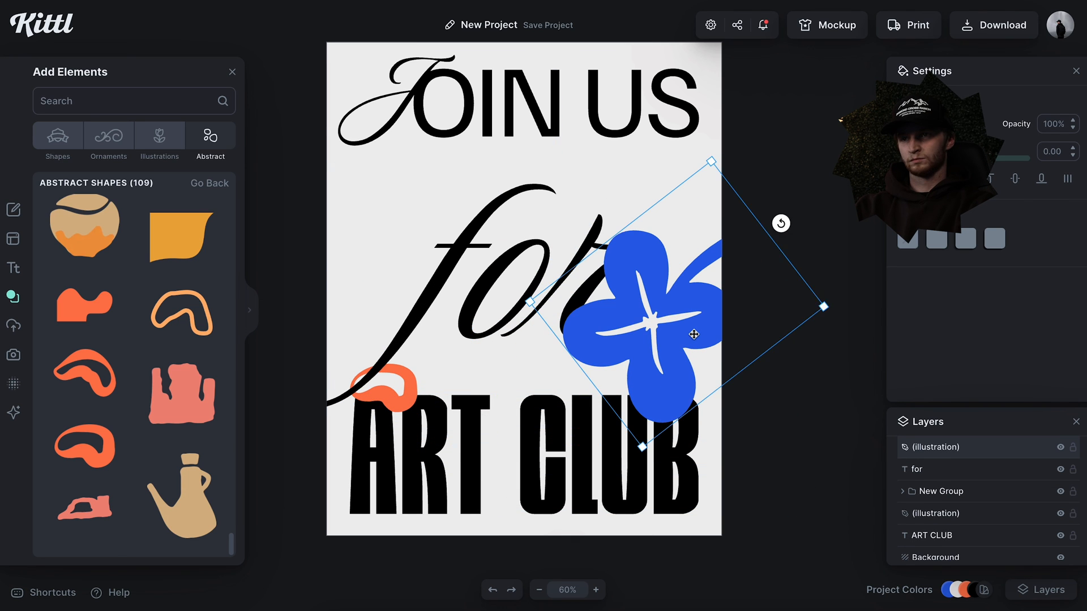
{"action": "key", "text": "ctrl+z"}
{"action": "key", "text": "ctrl+z"}
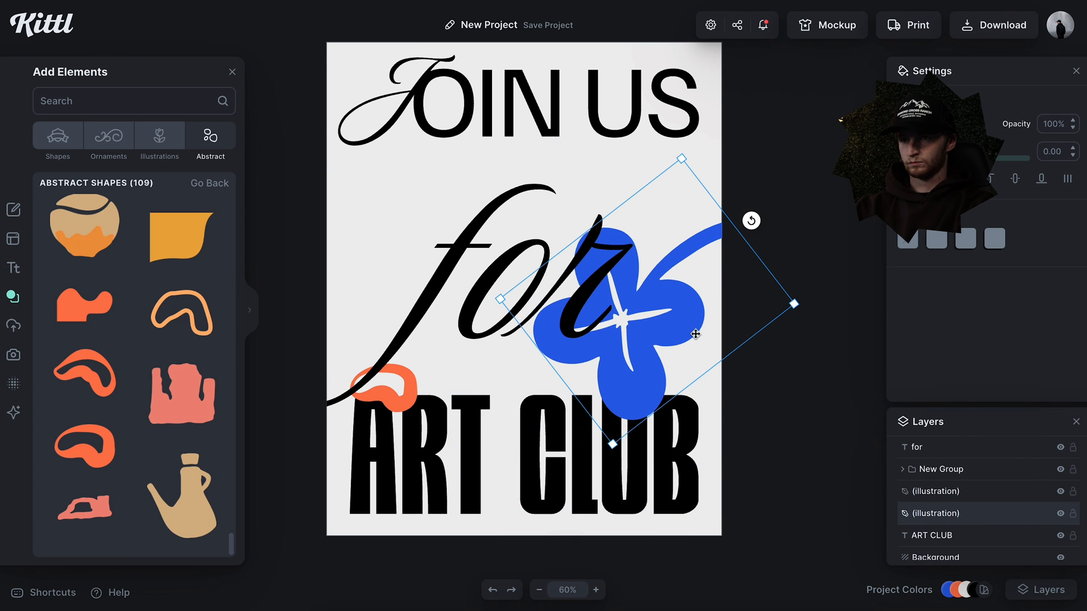
Step: Move the "for" script text straight up so that it overlaps the lower part of "JOIN US"
{"action": "left_click", "coordinate": [773, 361]}
{"action": "left_click_drag", "start_coordinate": [609, 265], "coordinate": [608, 178]}
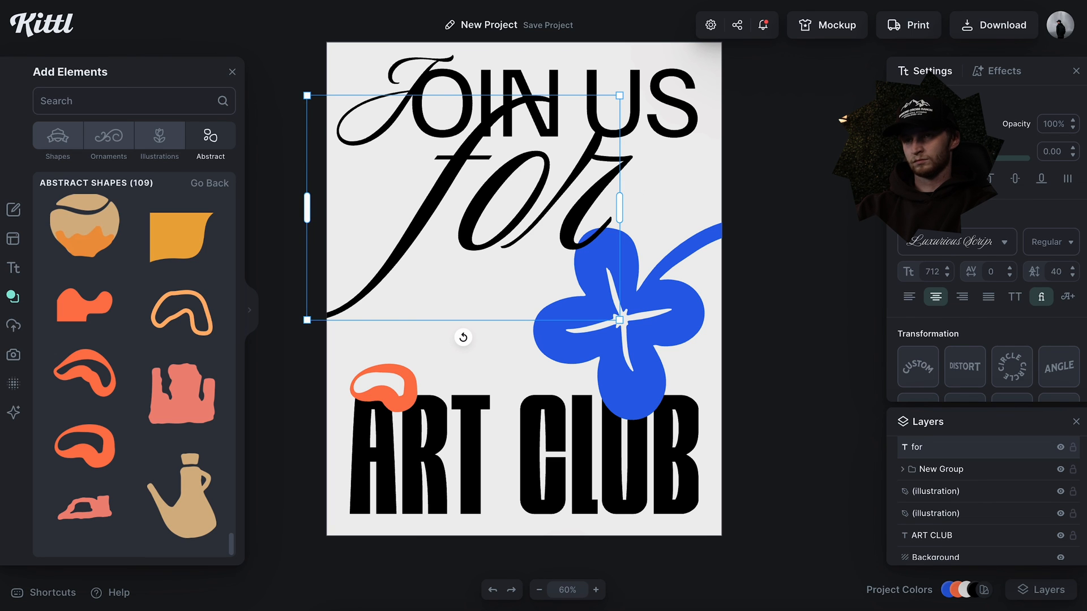
{"action": "left_click", "coordinate": [456, 357]}
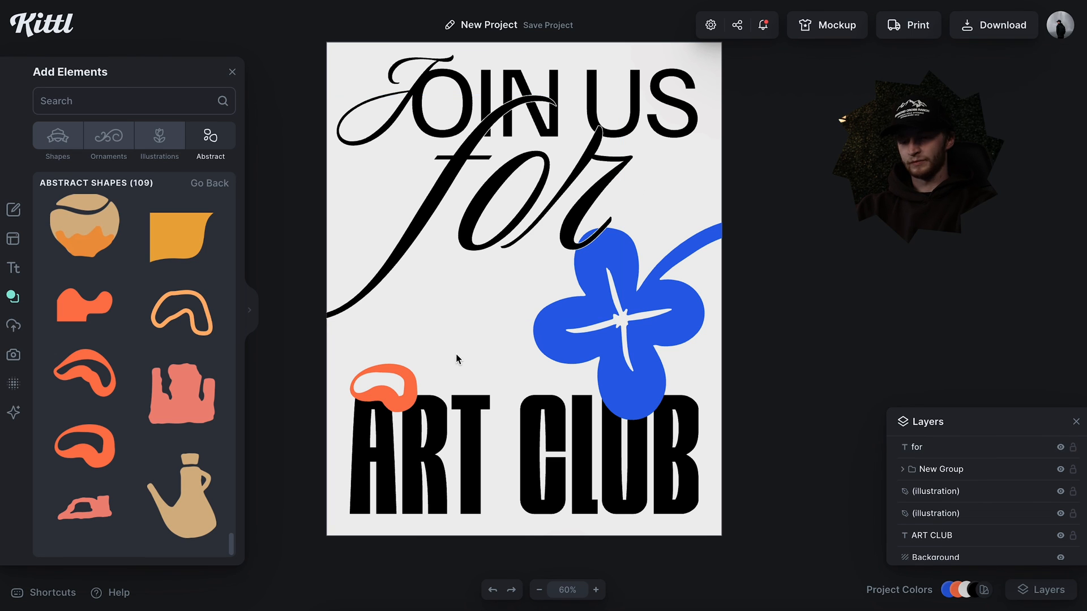
Step: Add the two-line text "Wednesdays at 9:00AM" in Familjen Grotesk and place it beside the blue flower
{"action": "key", "text": "t"}
{"action": "key", "text": "ctrl+v"}
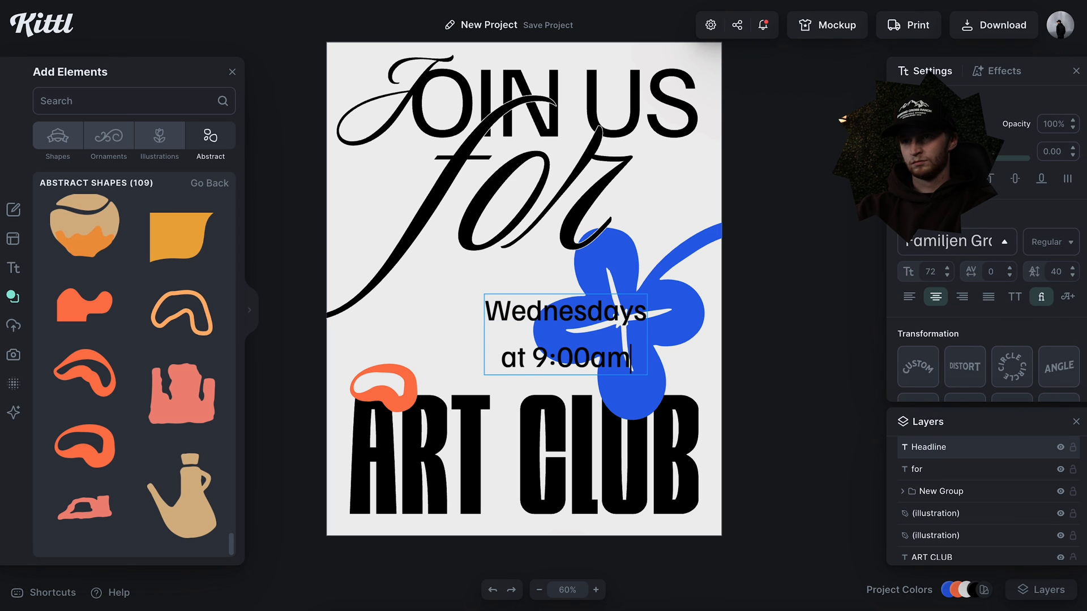
{"action": "key", "text": "BackSpace"}
{"action": "key", "text": "BackSpace"}
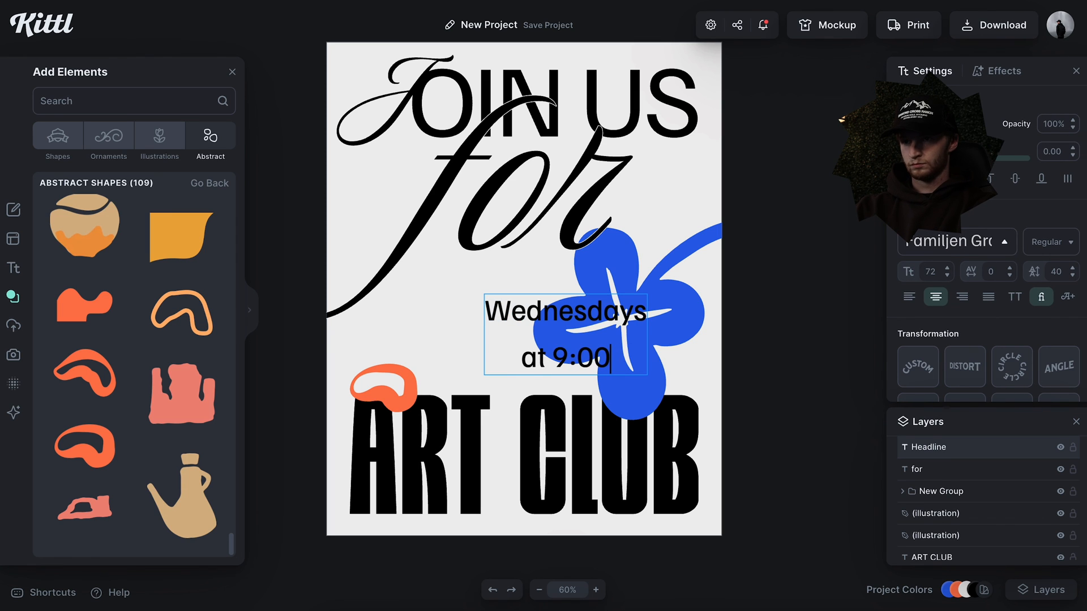
{"action": "type", "text": "AM"}
{"action": "key", "text": "BackSpace"}
{"action": "left_click_drag", "start_coordinate": [618, 329], "coordinate": [503, 322]}
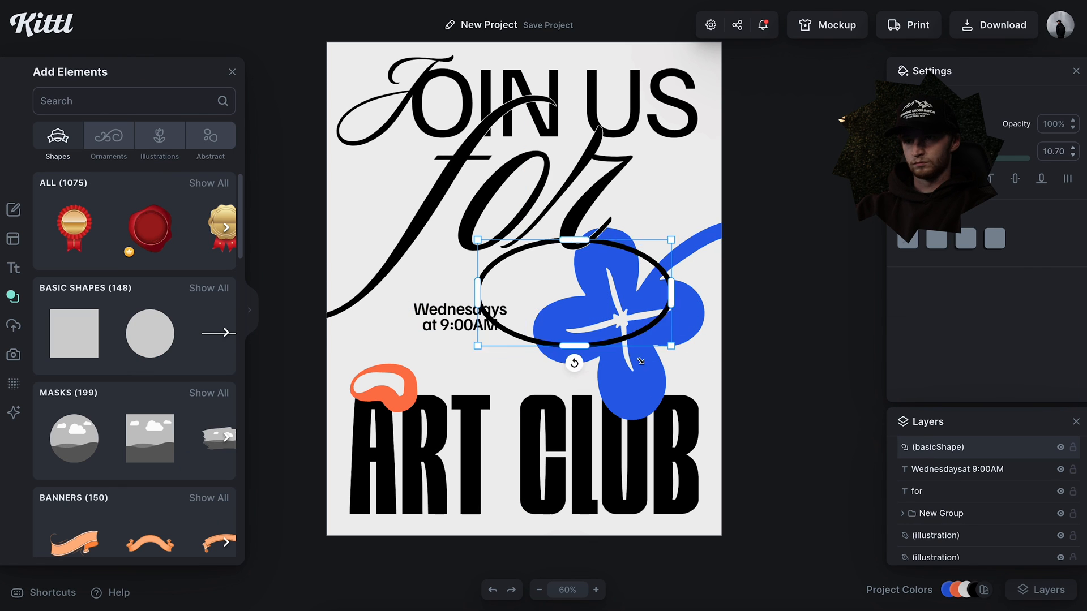
Step: Fit the outlined ellipse around "Wednesdays at 9:00AM" as a grouped badge and recolor it with the flower's blue
{"action": "left_click_drag", "start_coordinate": [643, 311], "coordinate": [490, 339]}
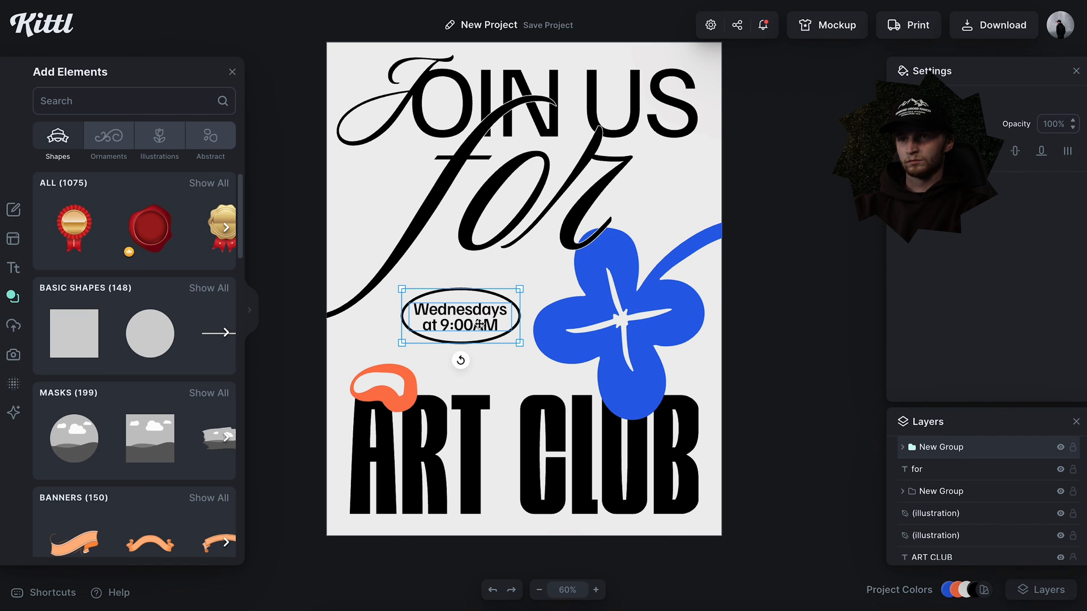
{"action": "left_click_drag", "start_coordinate": [480, 323], "coordinate": [468, 323]}
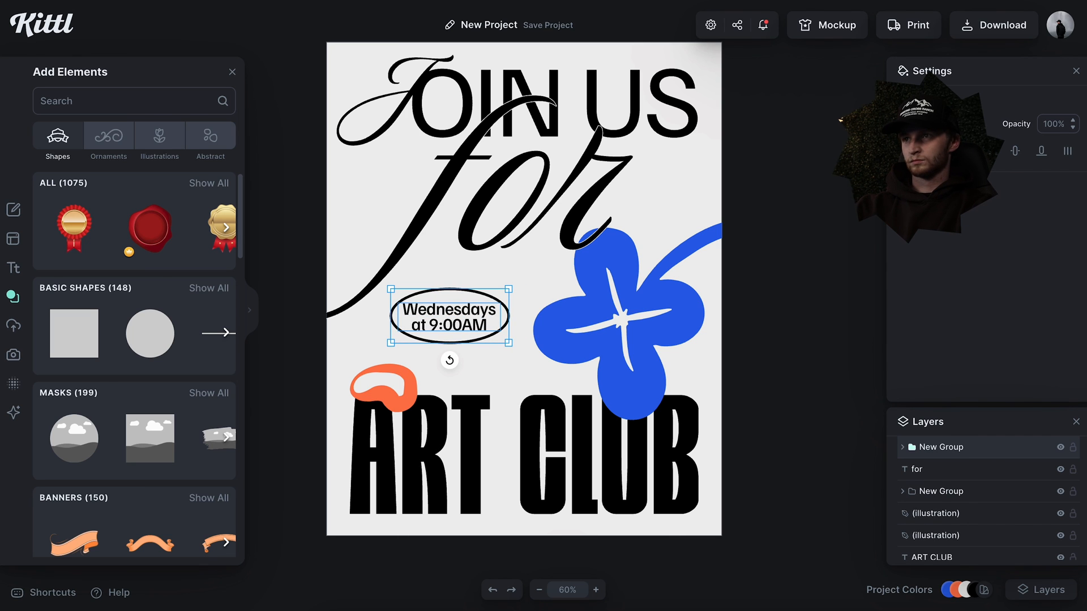
{"action": "left_click", "coordinate": [935, 123]}
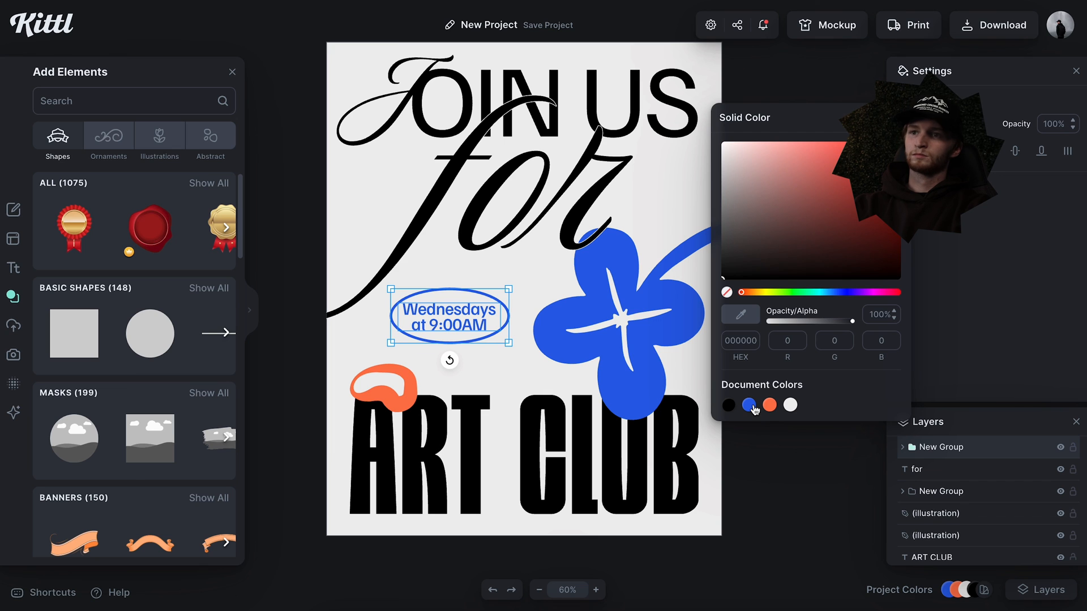
Step: Recolor the "for" script text orange and slightly enlarge the grouped "JOIN US" lettering
{"action": "left_click", "coordinate": [650, 193]}
{"action": "left_click", "coordinate": [649, 193]}
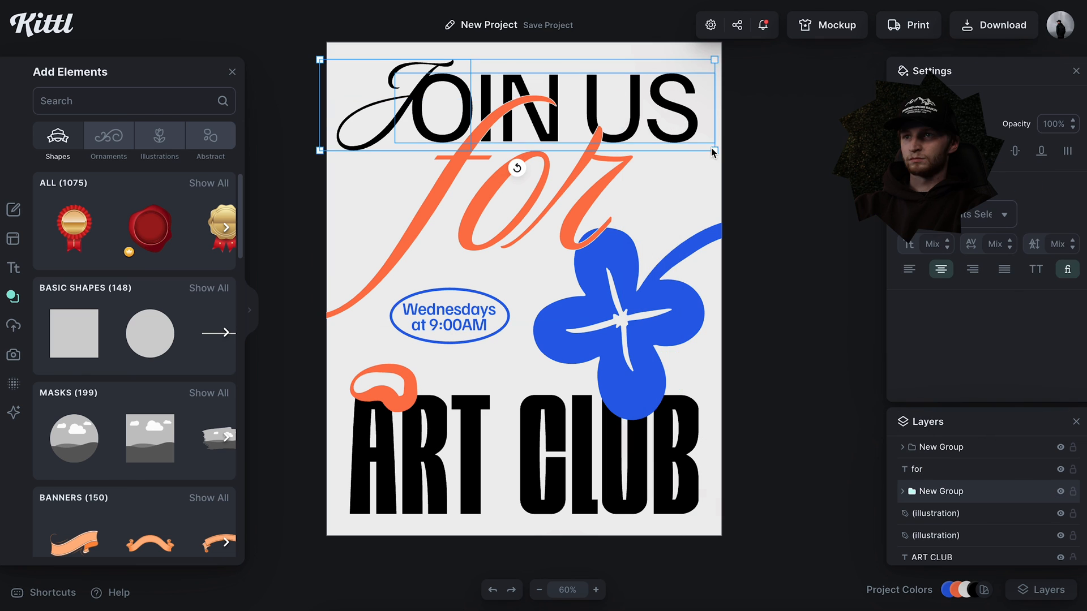
{"action": "mouse_move", "coordinate": [714, 153]}
{"action": "left_mouse_down"}
{"action": "mouse_move", "coordinate": [705, 147]}
{"action": "mouse_move", "coordinate": [723, 151]}
{"action": "left_mouse_up"}
{"action": "left_click", "coordinate": [766, 131]}
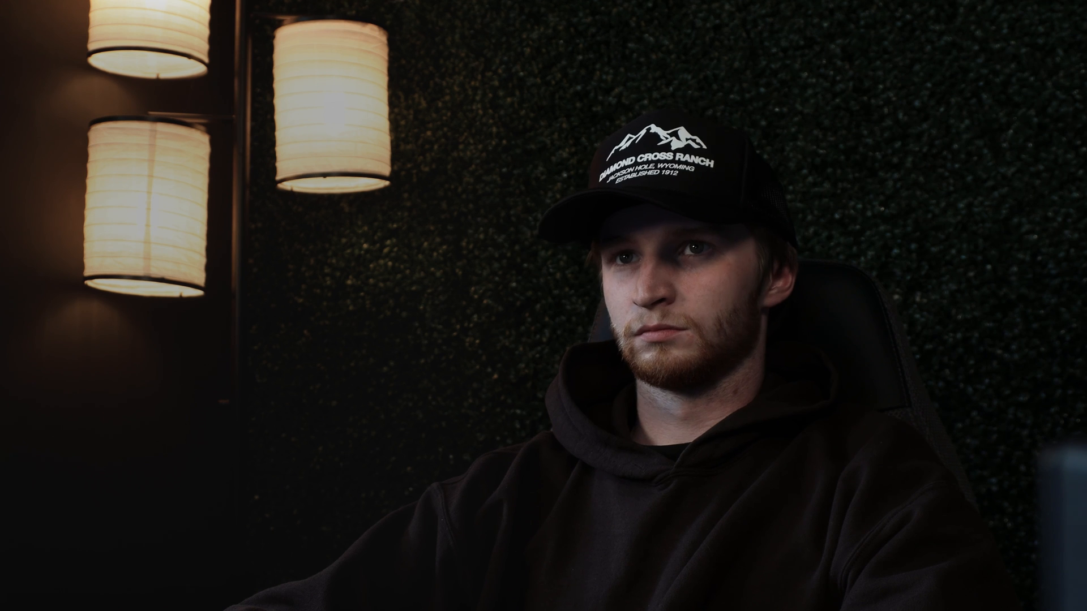